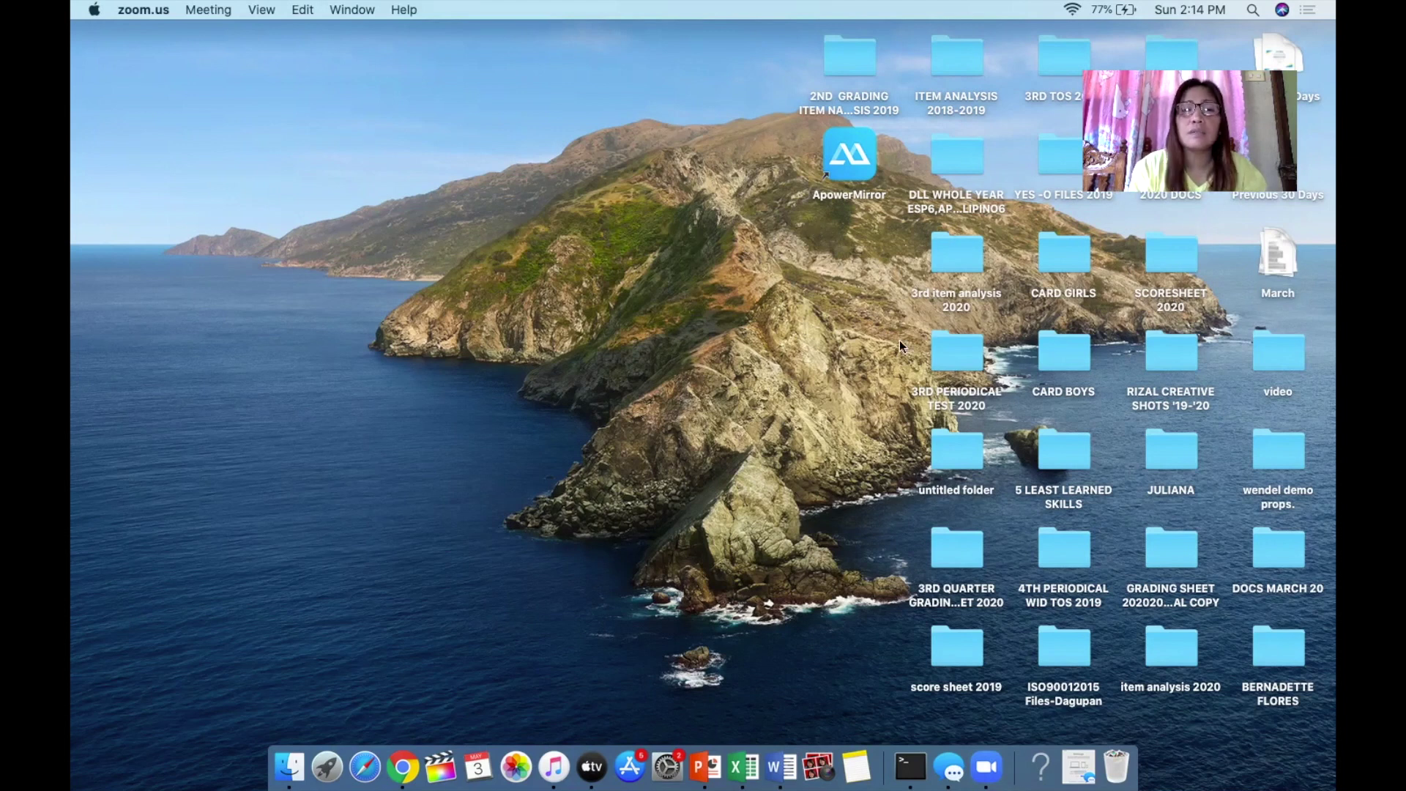
Switch to Chrome, search Google for "google form" and open the Google Forms sign-in result
click(405, 768)
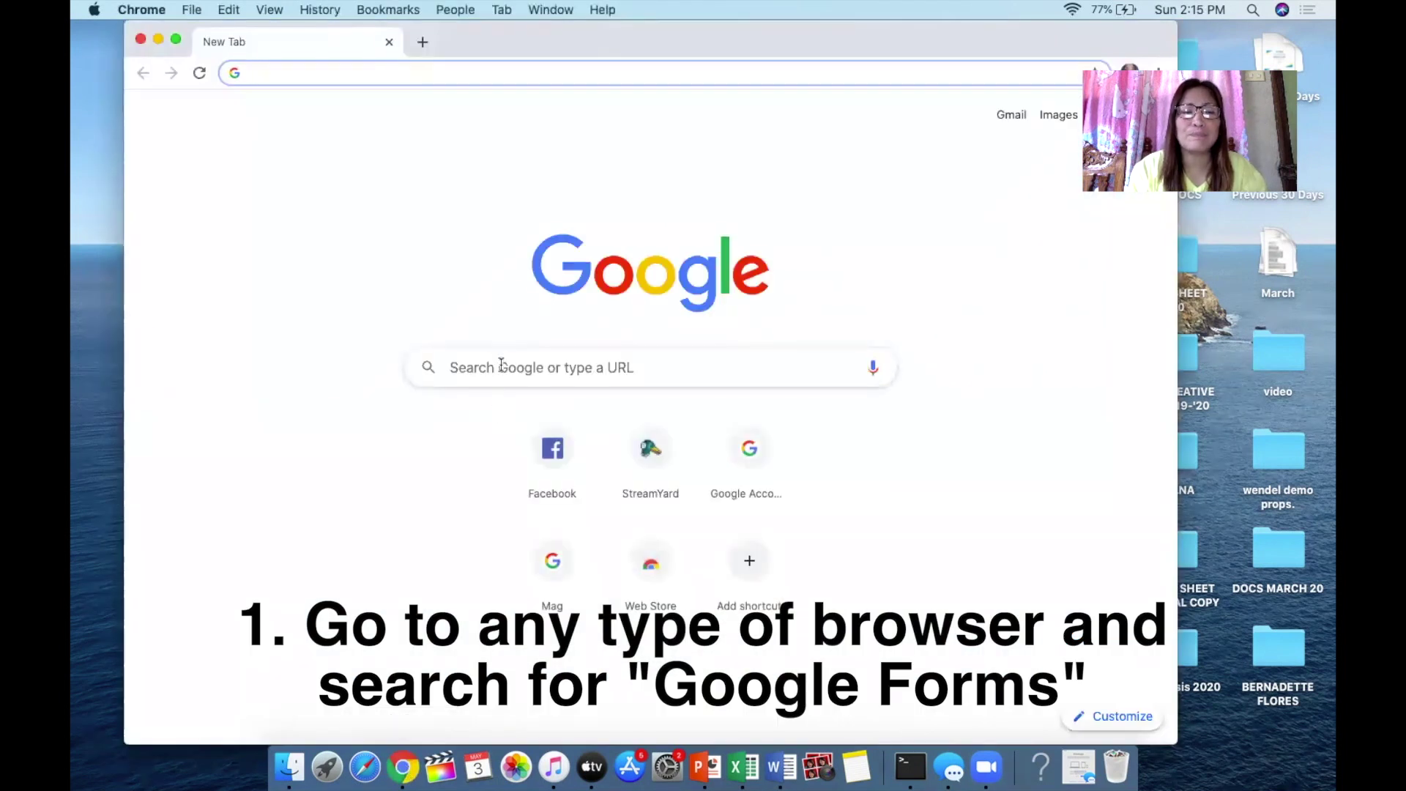
click(501, 365)
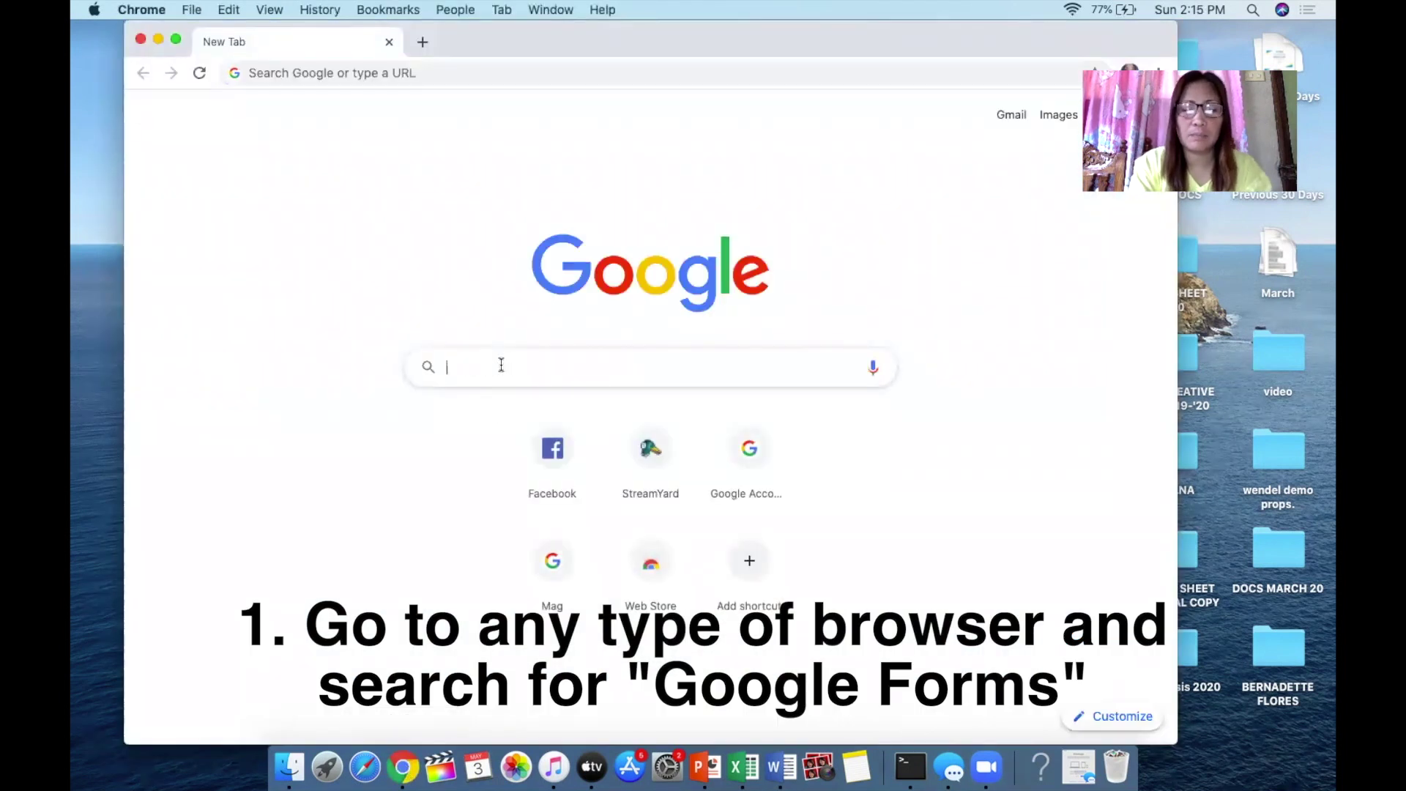
text(google form)
key(Return)
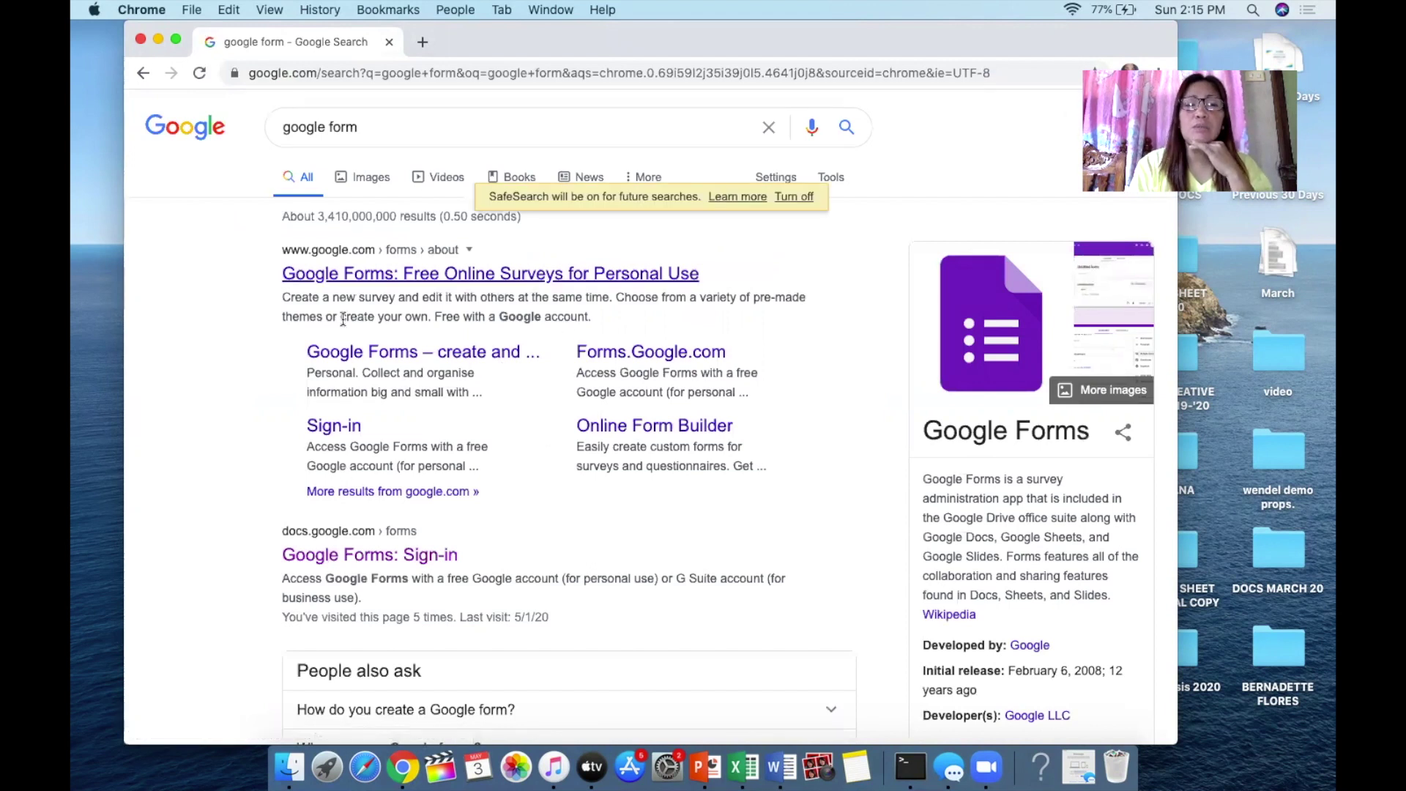
click(346, 555)
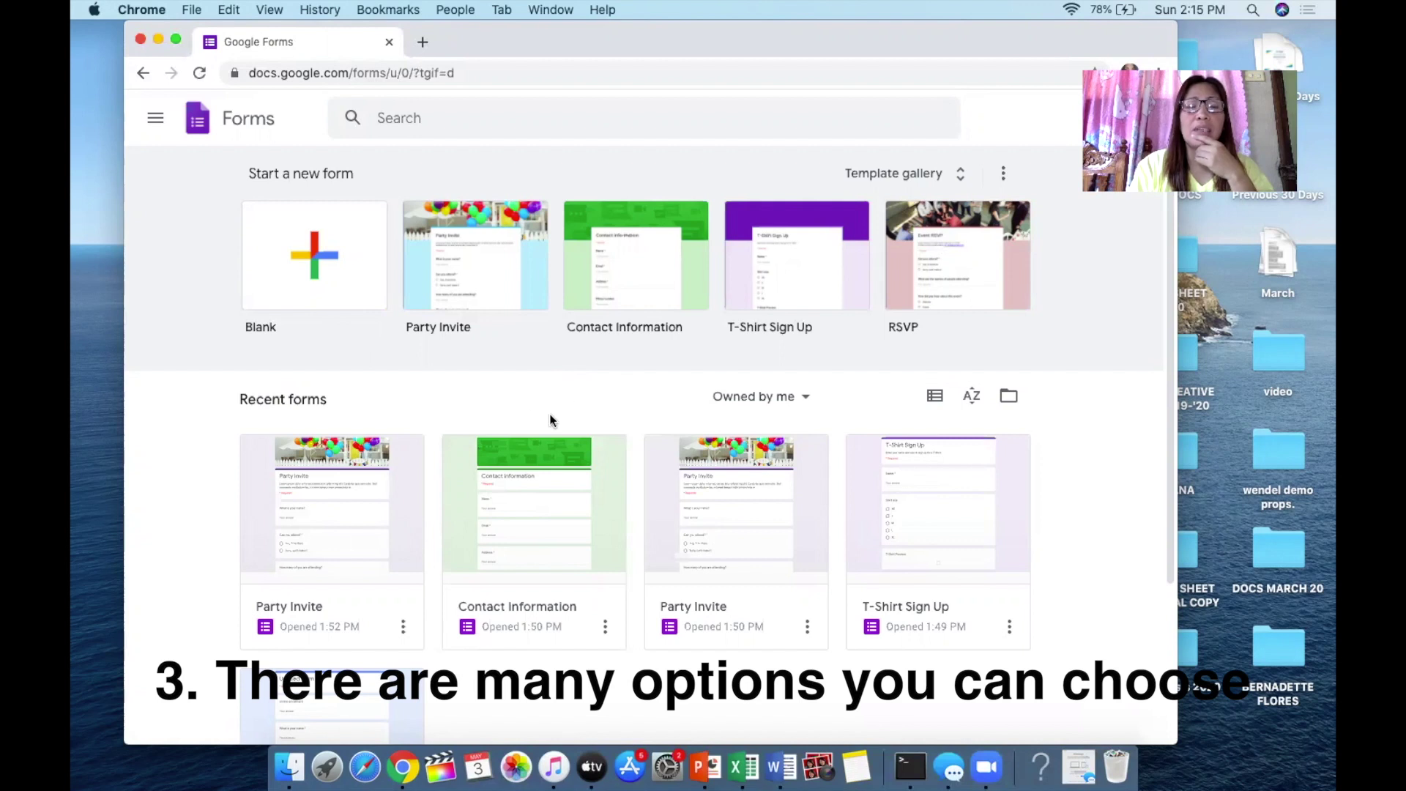
Create a blank form and enter BIRTHDAY INVITATION as its form description
click(320, 268)
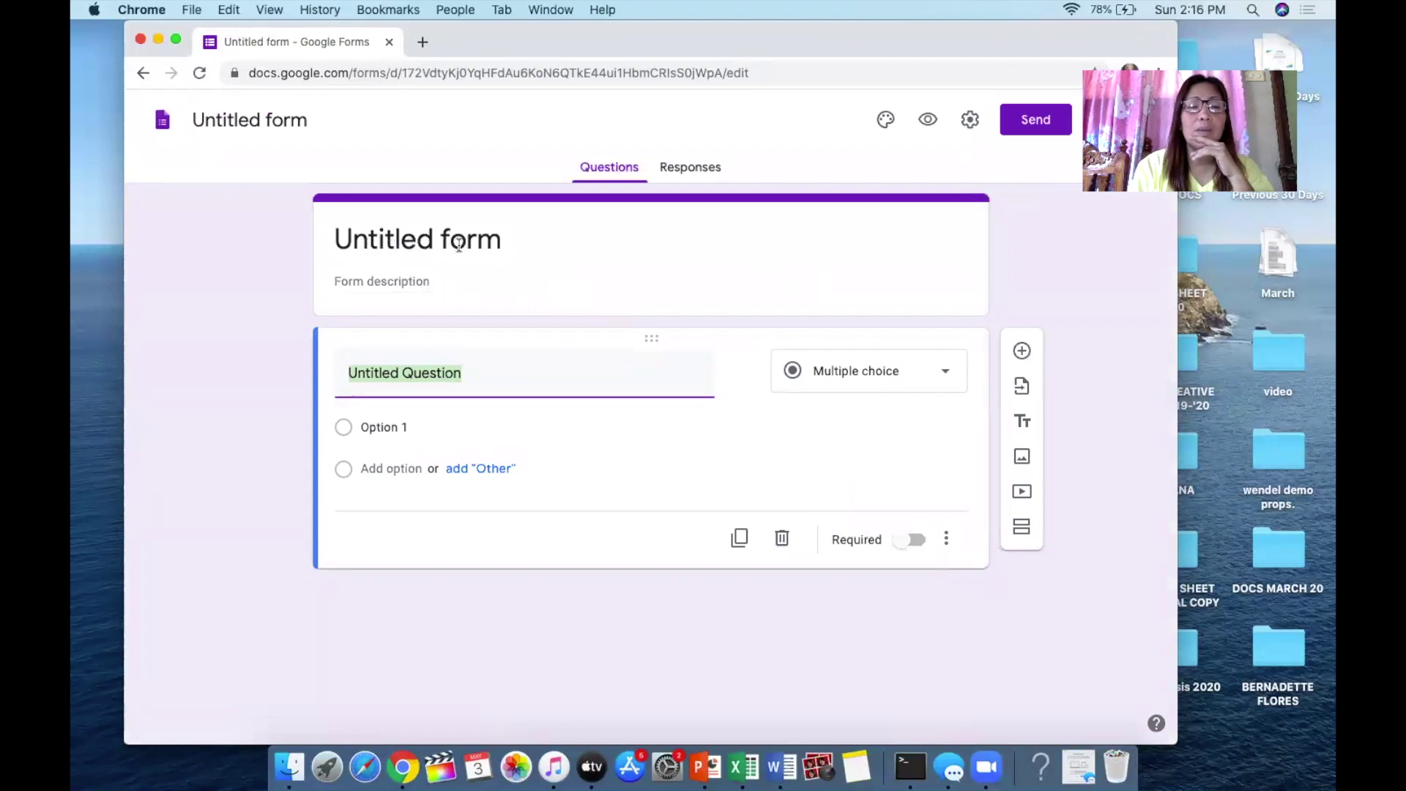
click(424, 281)
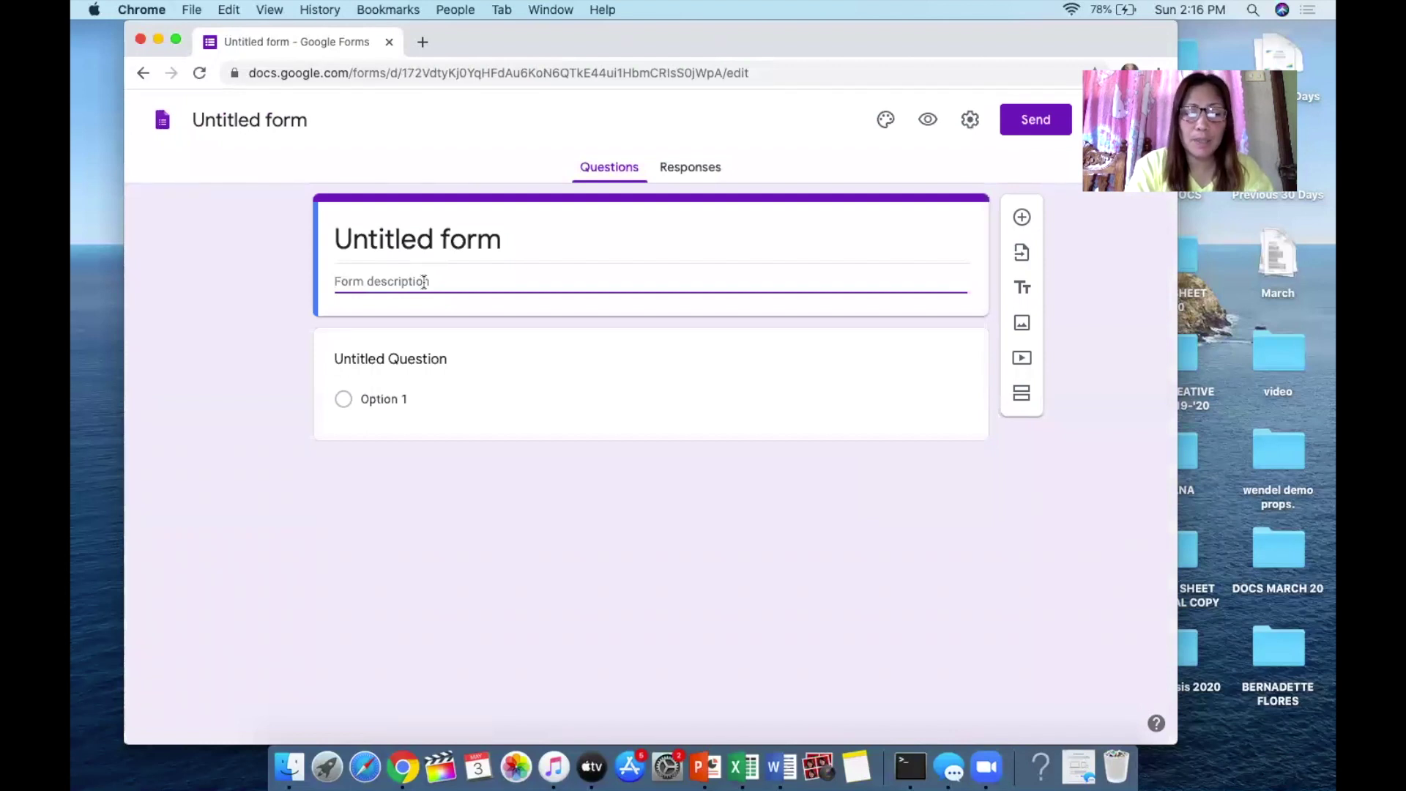
text(BIRT)
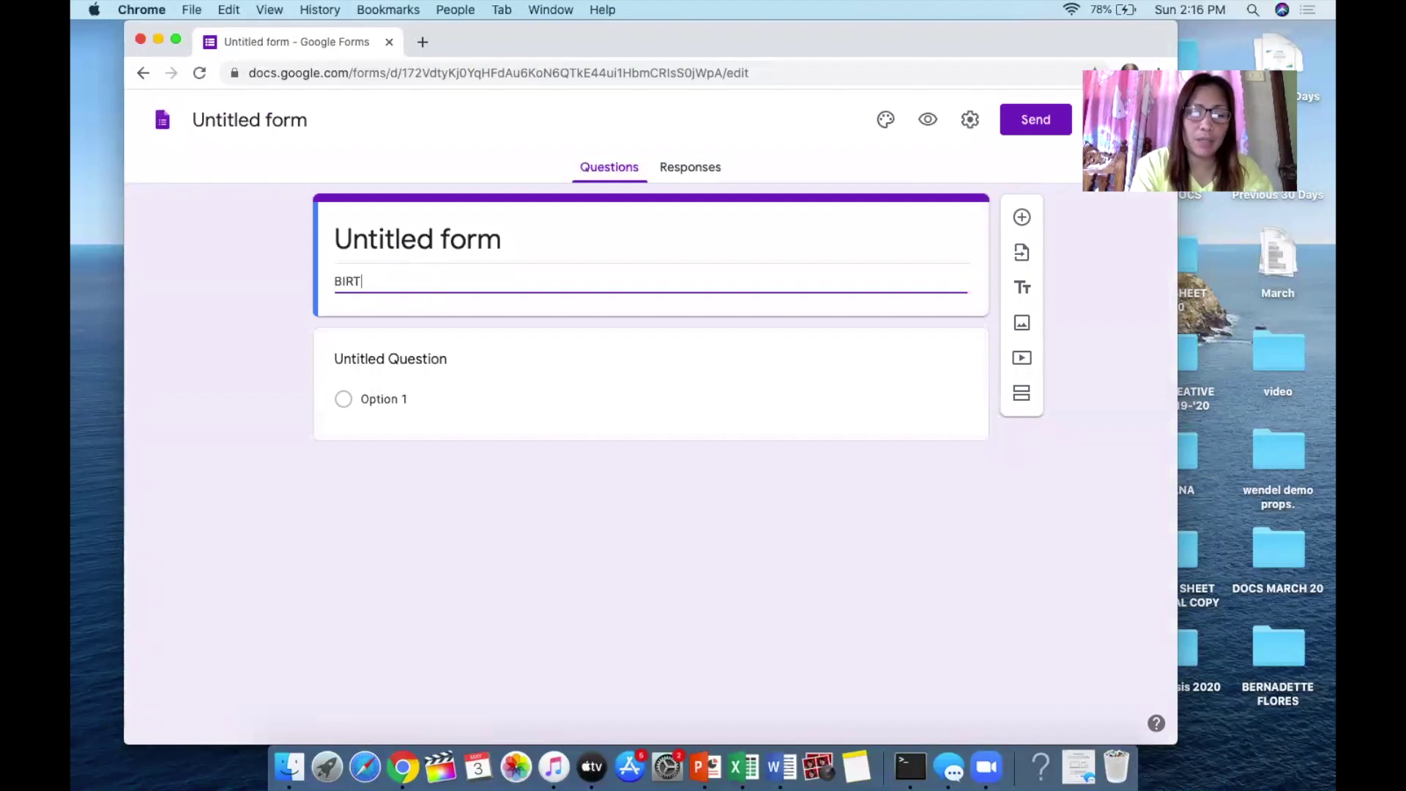
text(HDAY INVITA)
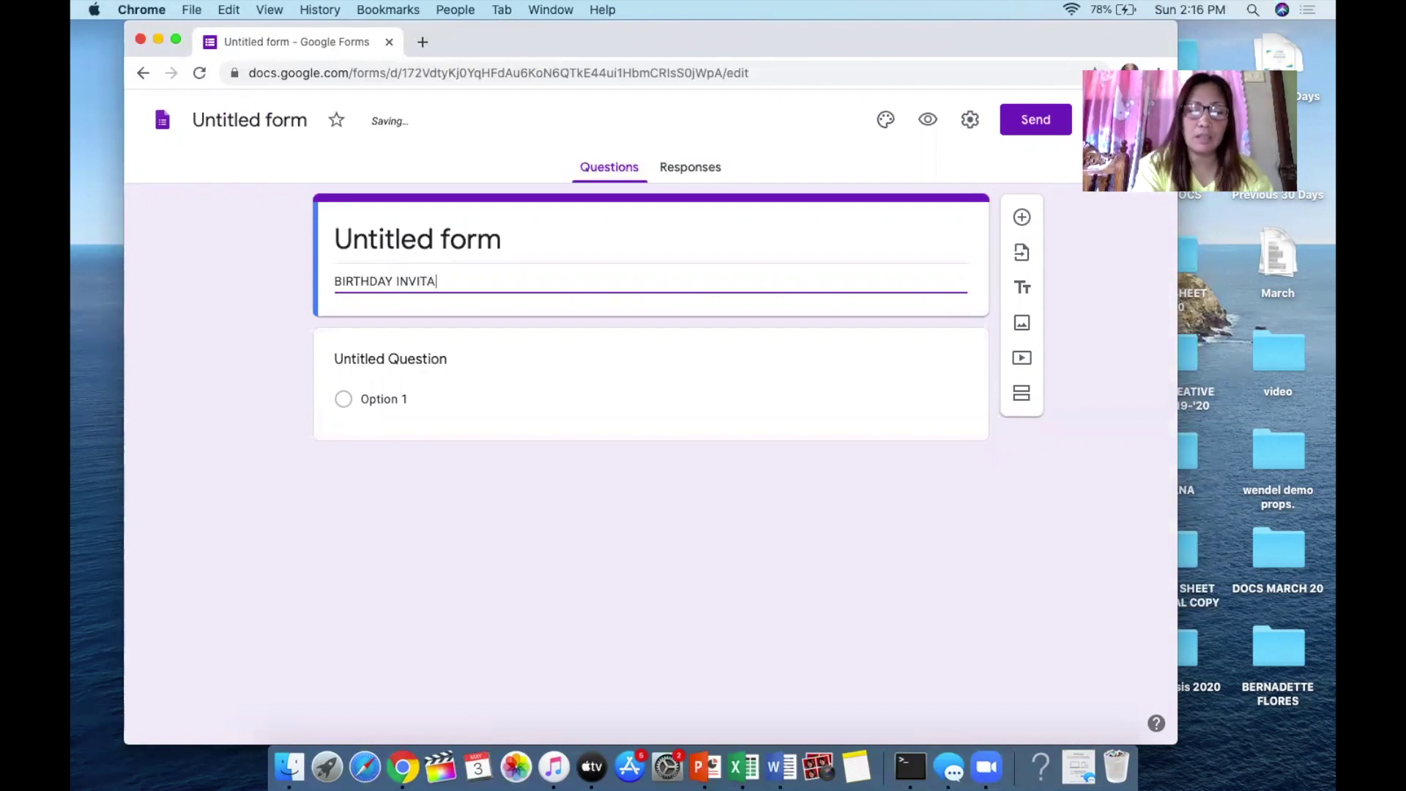
text(TION)
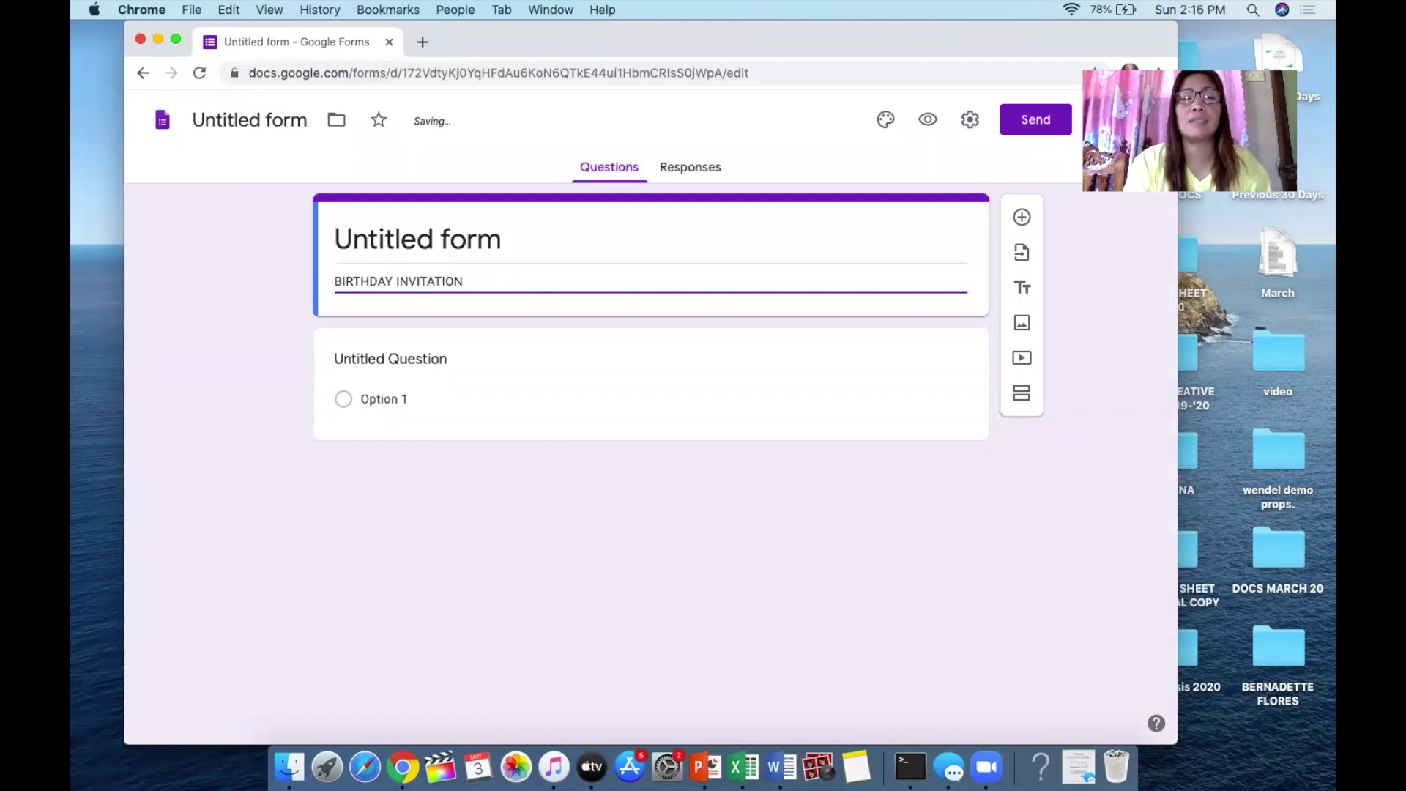
Clear the placeholder title text of the form's first question
click(540, 387)
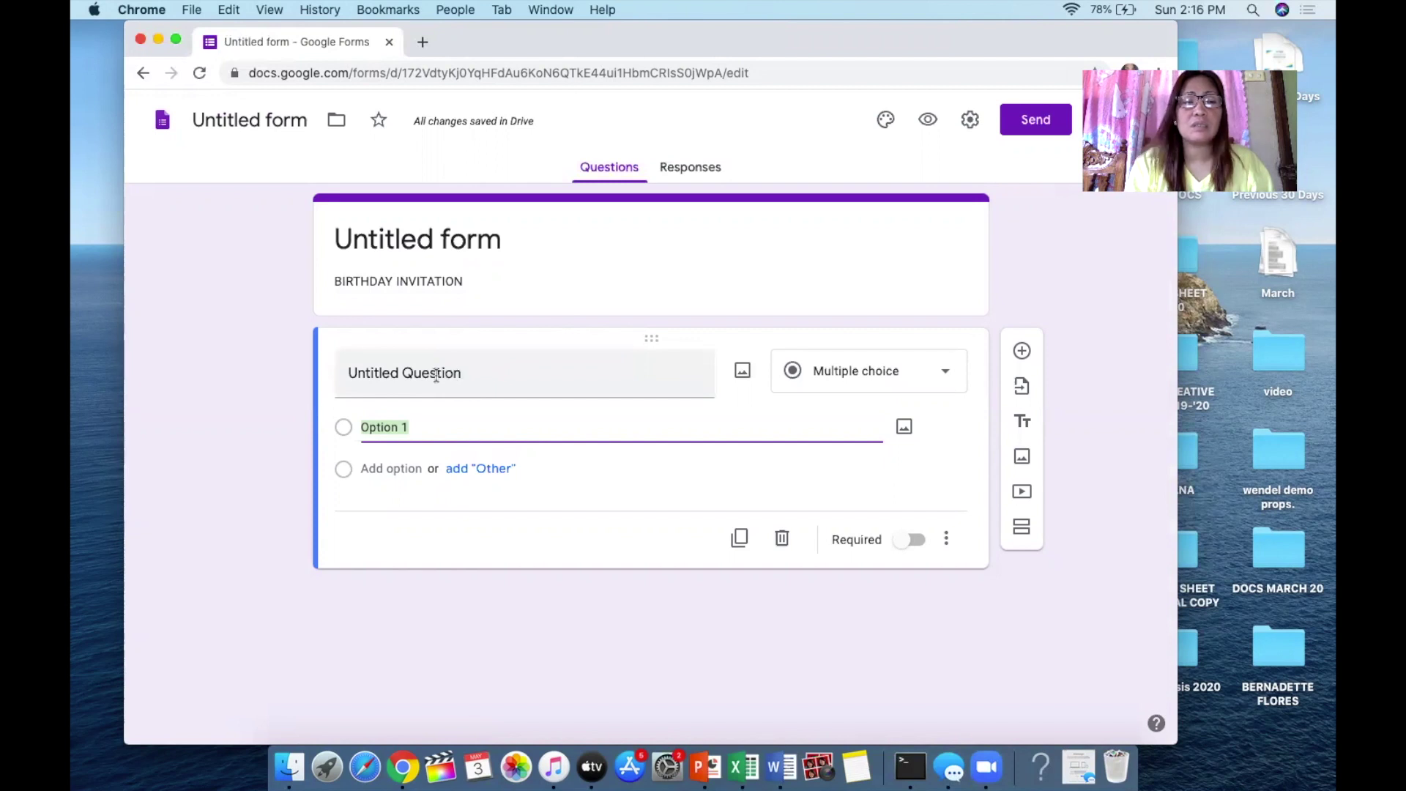
click(414, 426)
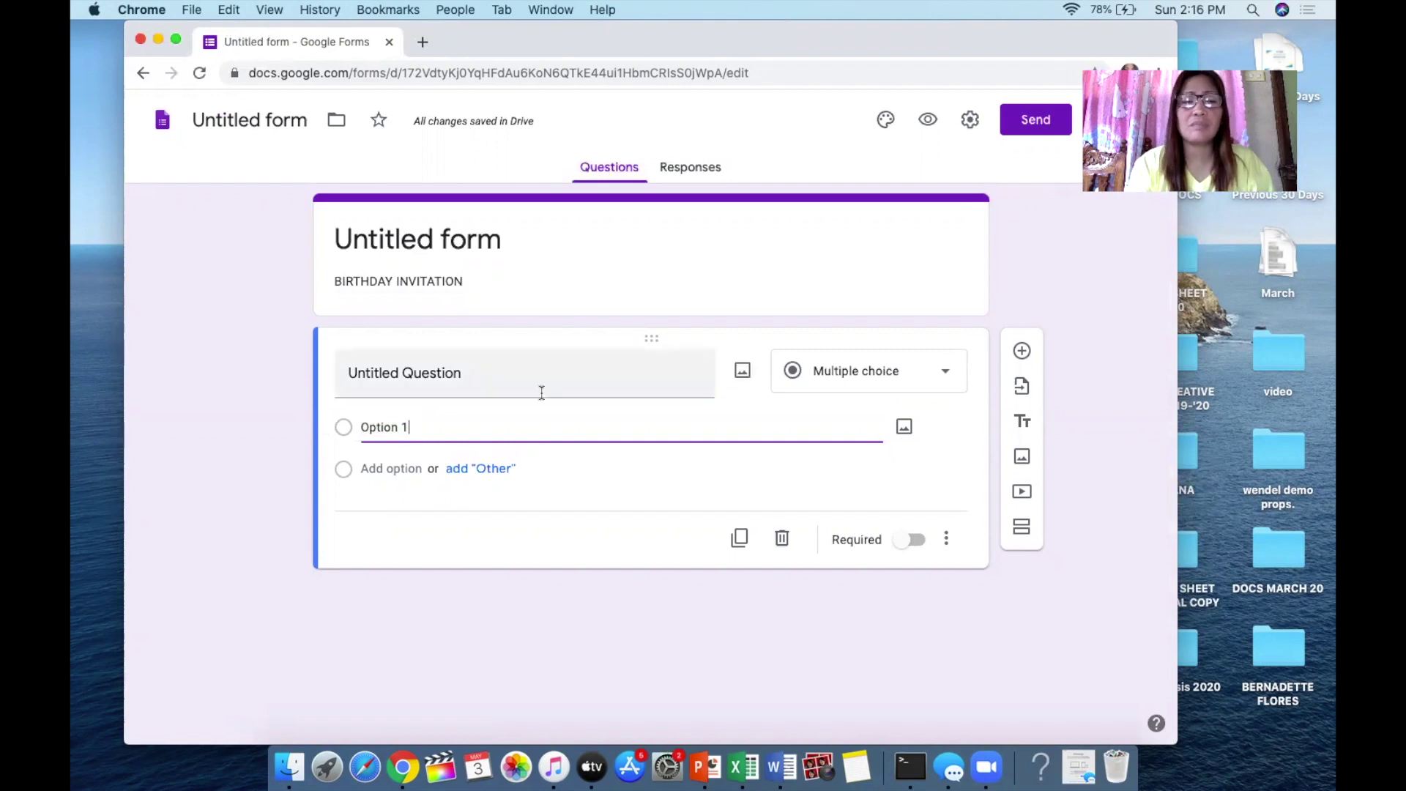
click(522, 375)
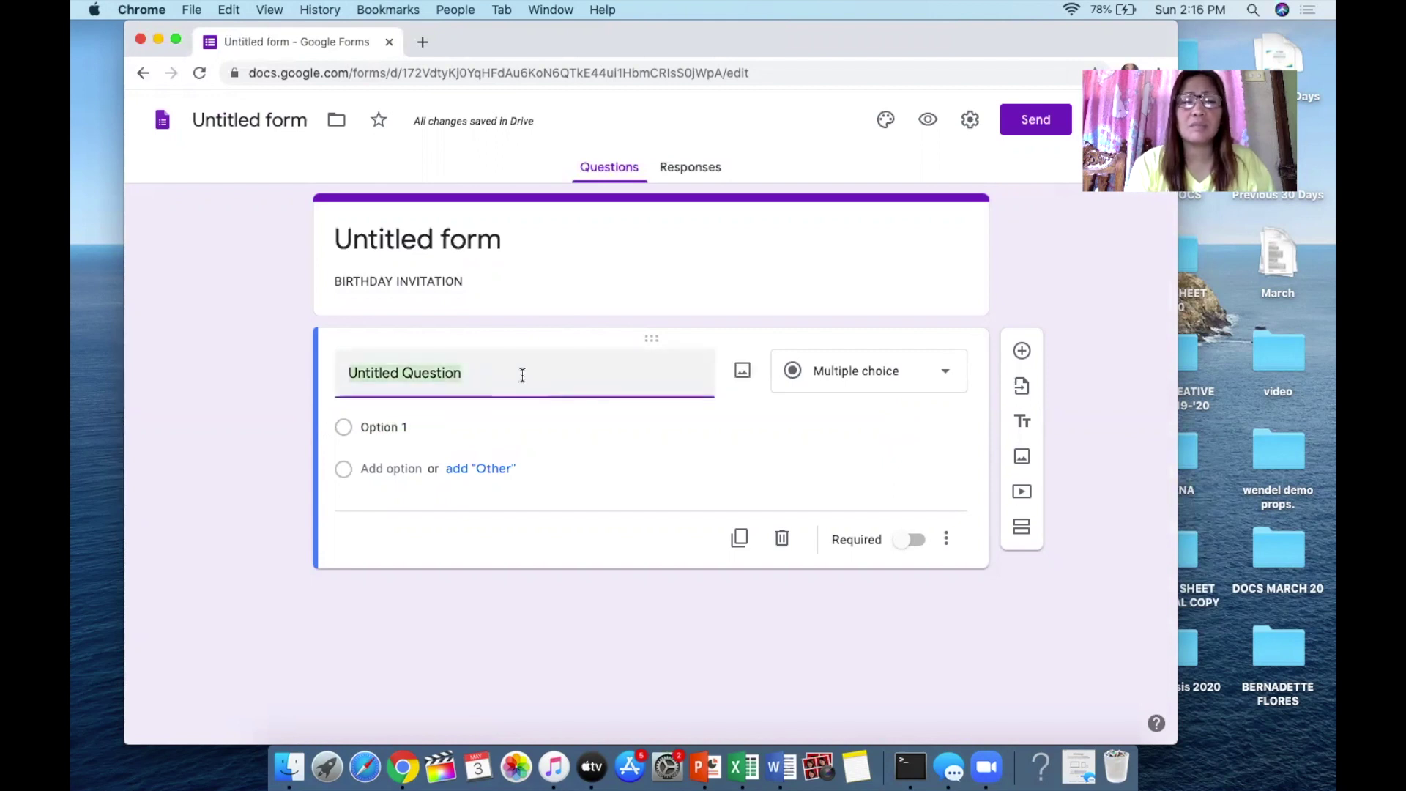
click(535, 371)
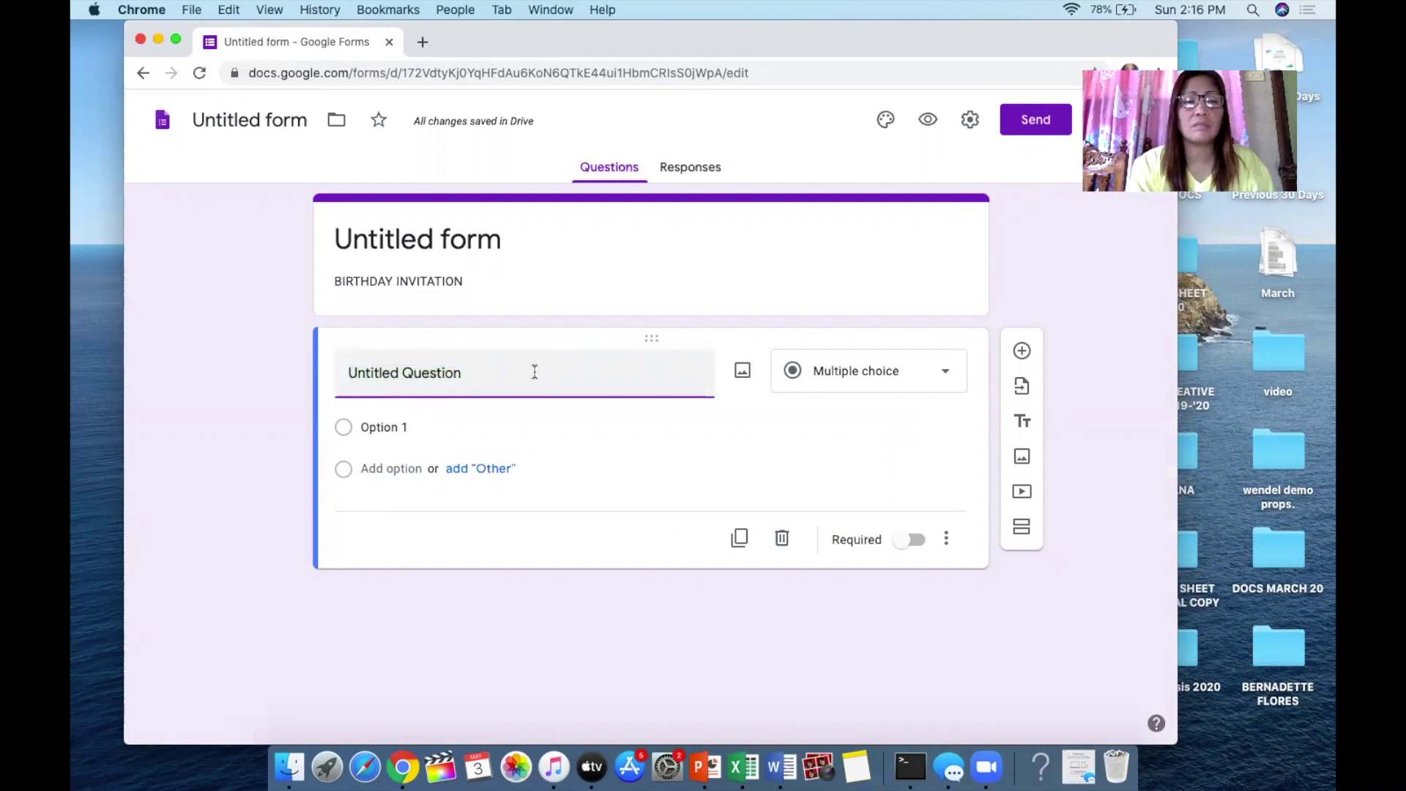
key(BackSpace)
key(BackSpace)
key(BackSpace)
key(BackSpace)
key(BackSpace)
key(BackSpace)
key(BackSpace)
key(BackSpace)
key(BackSpace)
key(BackSpace)
key(BackSpace)
key(BackSpace)
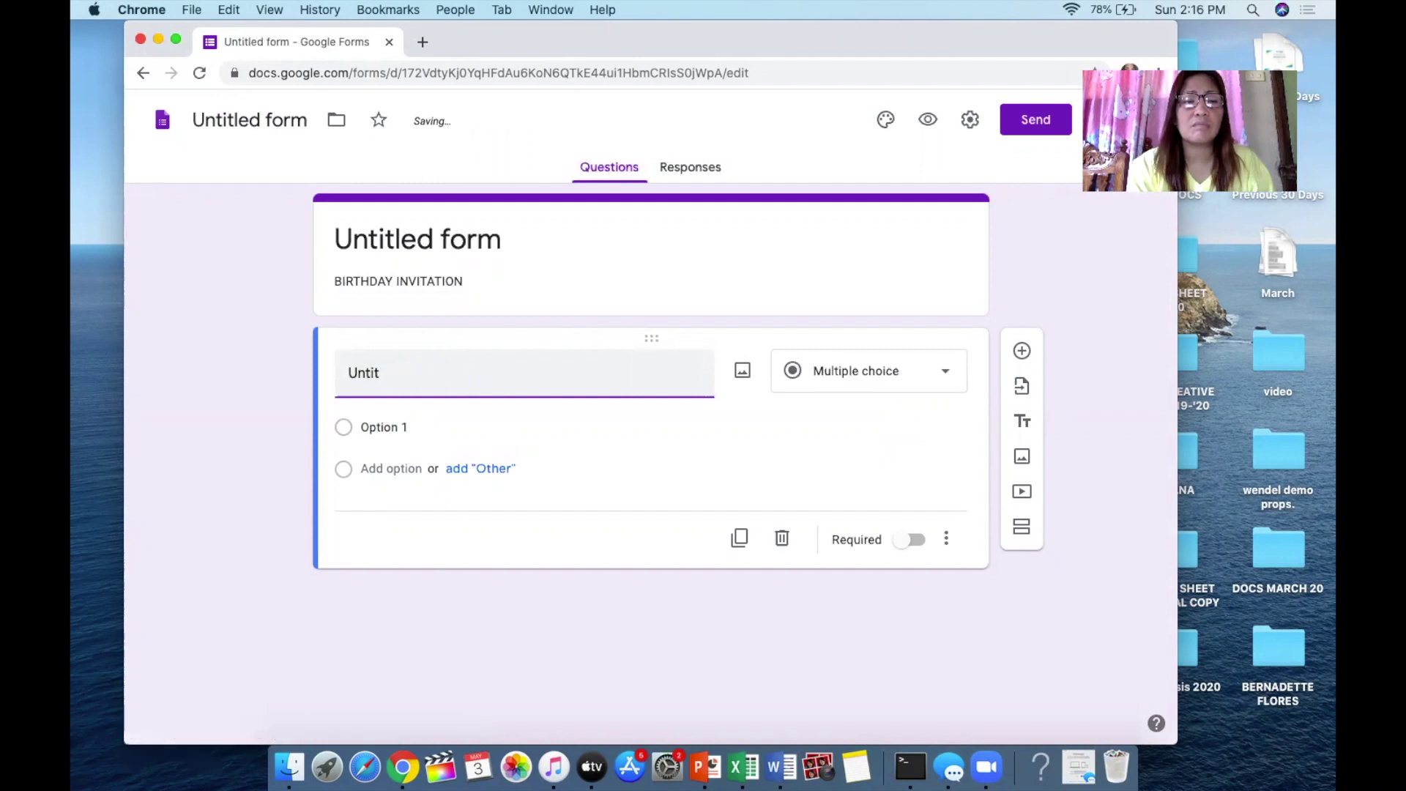
key(BackSpace)
key(BackSpace)
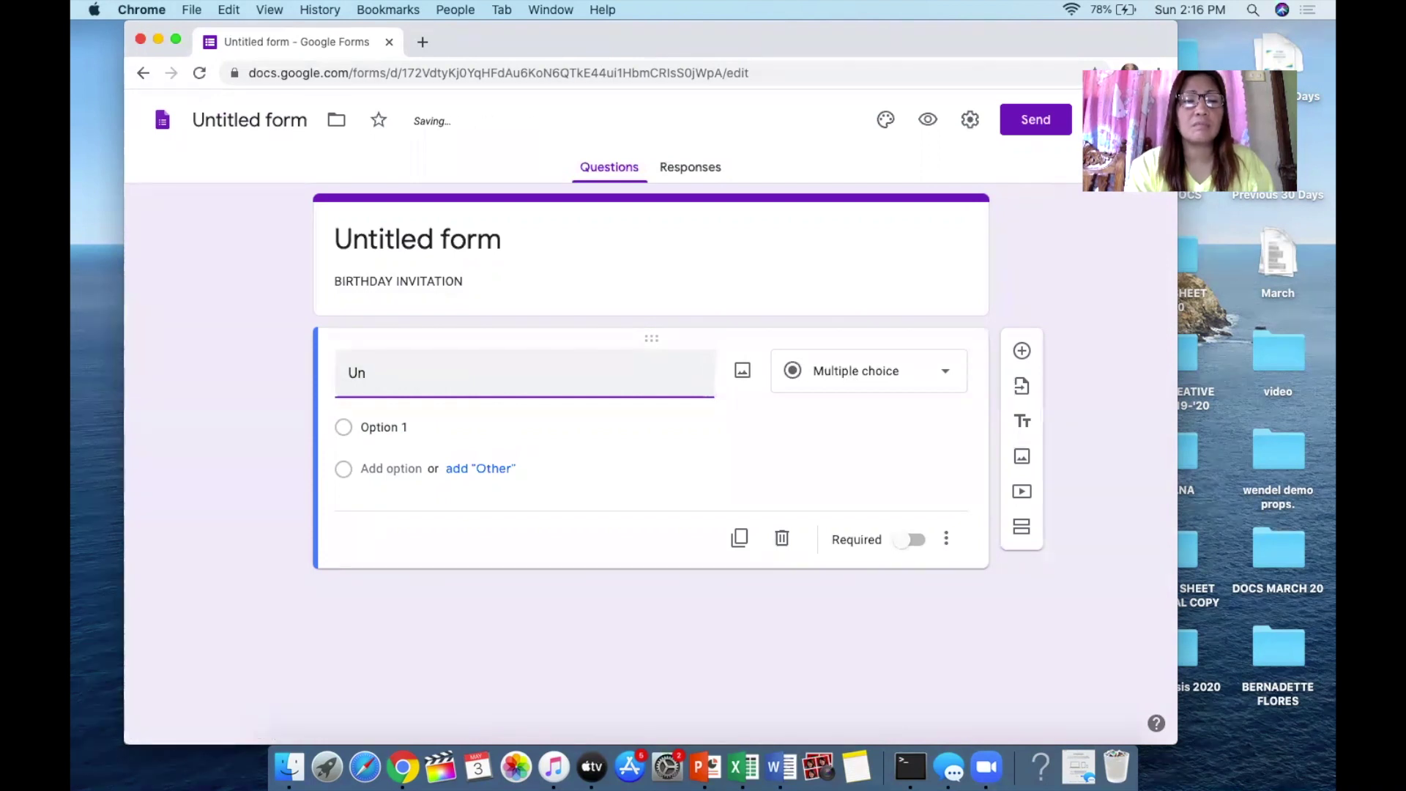
key(BackSpace)
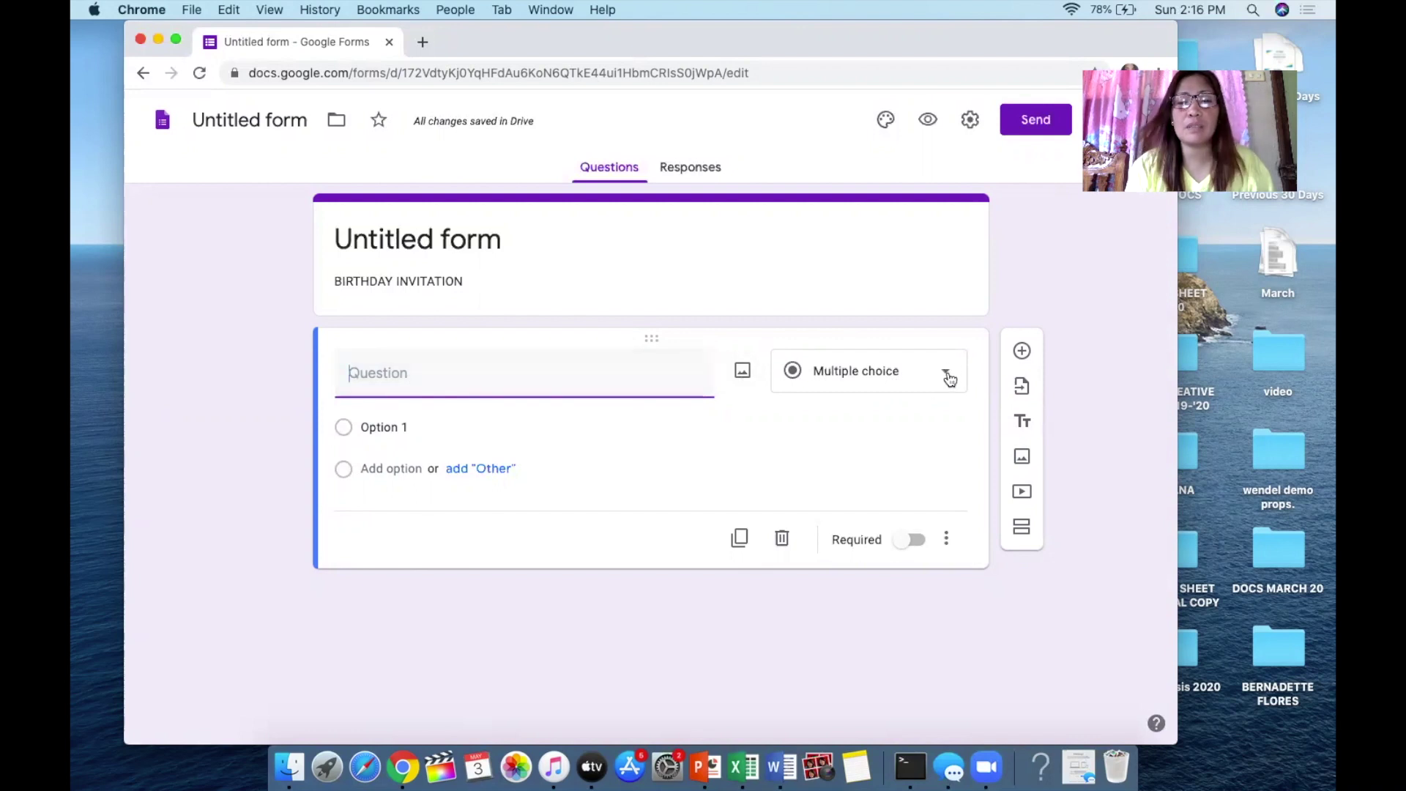
Make the first question a required Short answer question reading "WHAT IS YOUR NAME?"
click(949, 377)
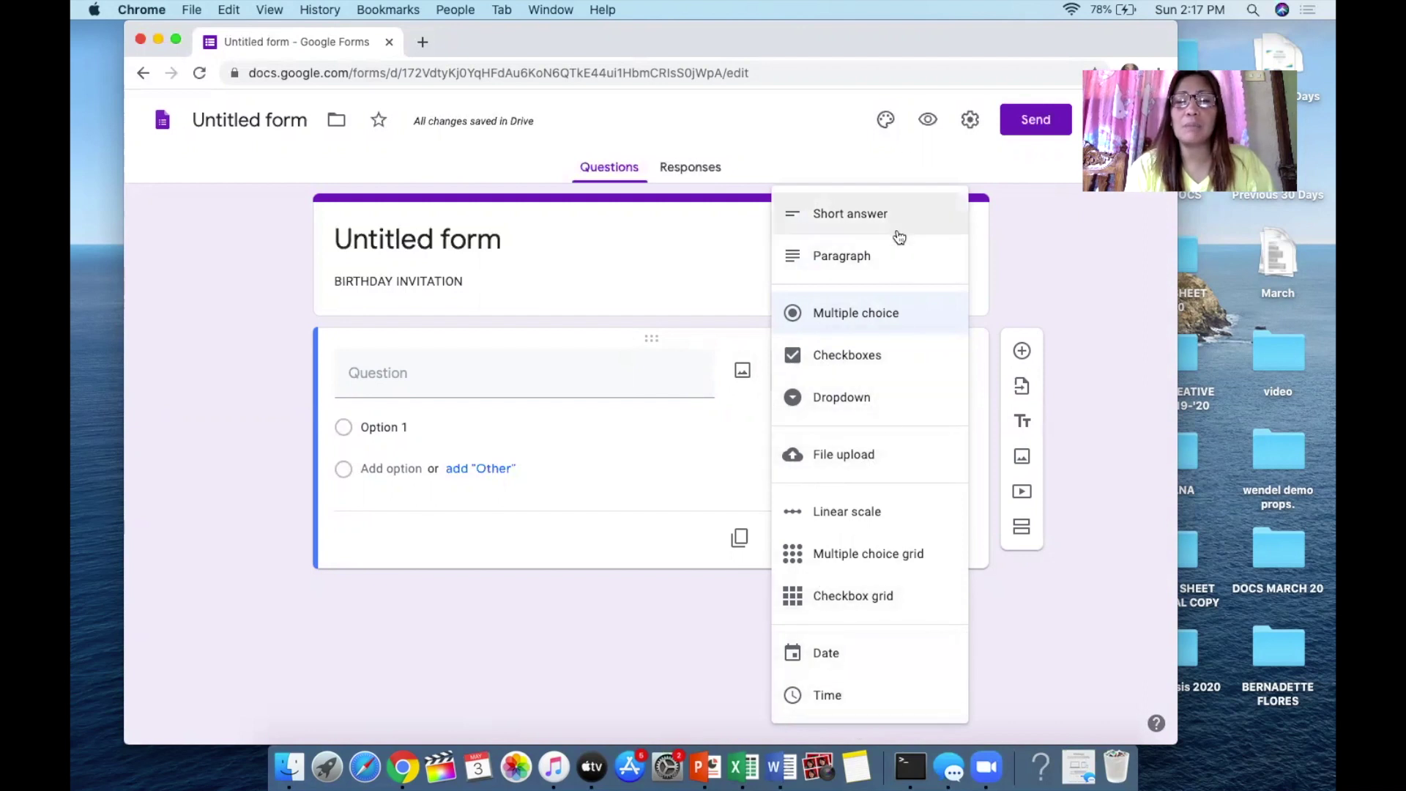
click(857, 212)
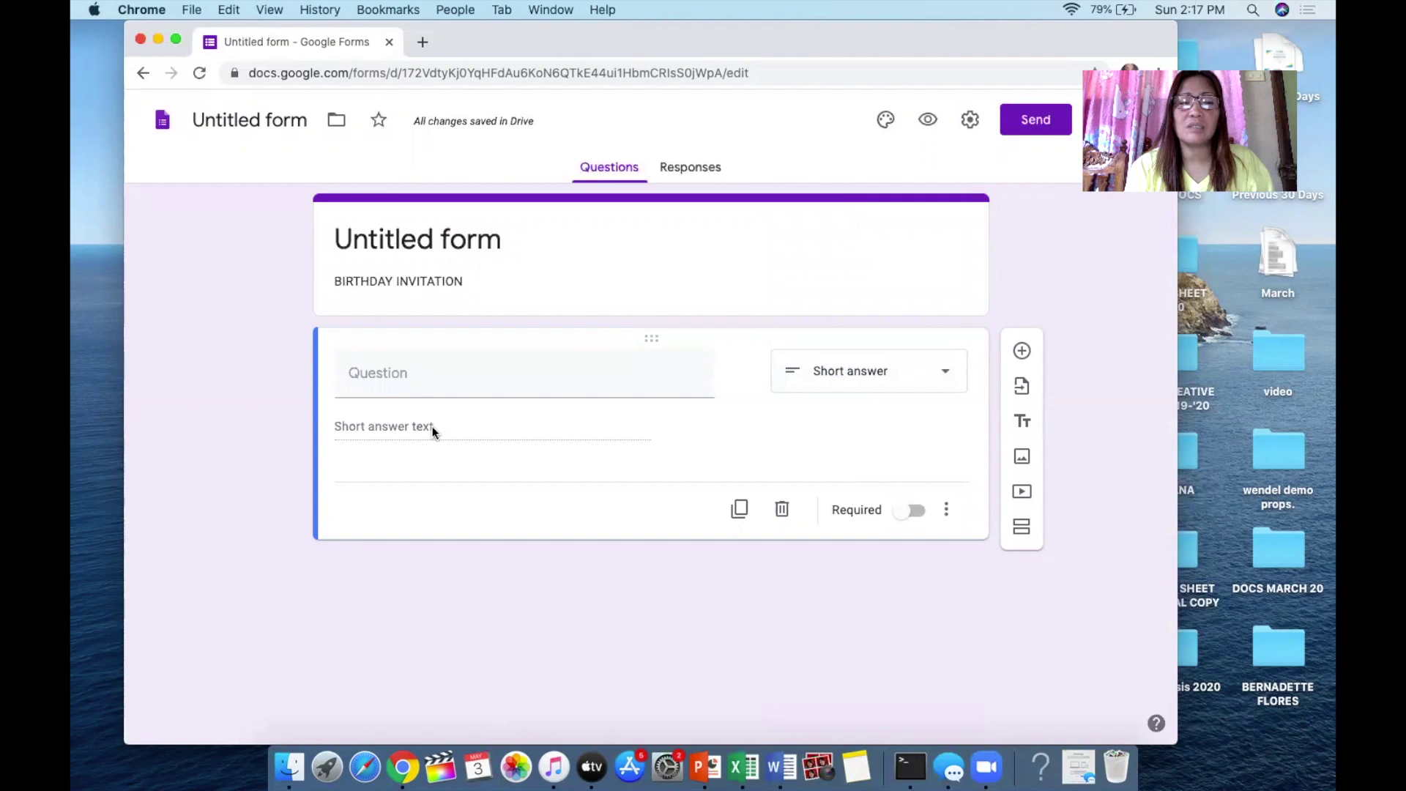
click(415, 374)
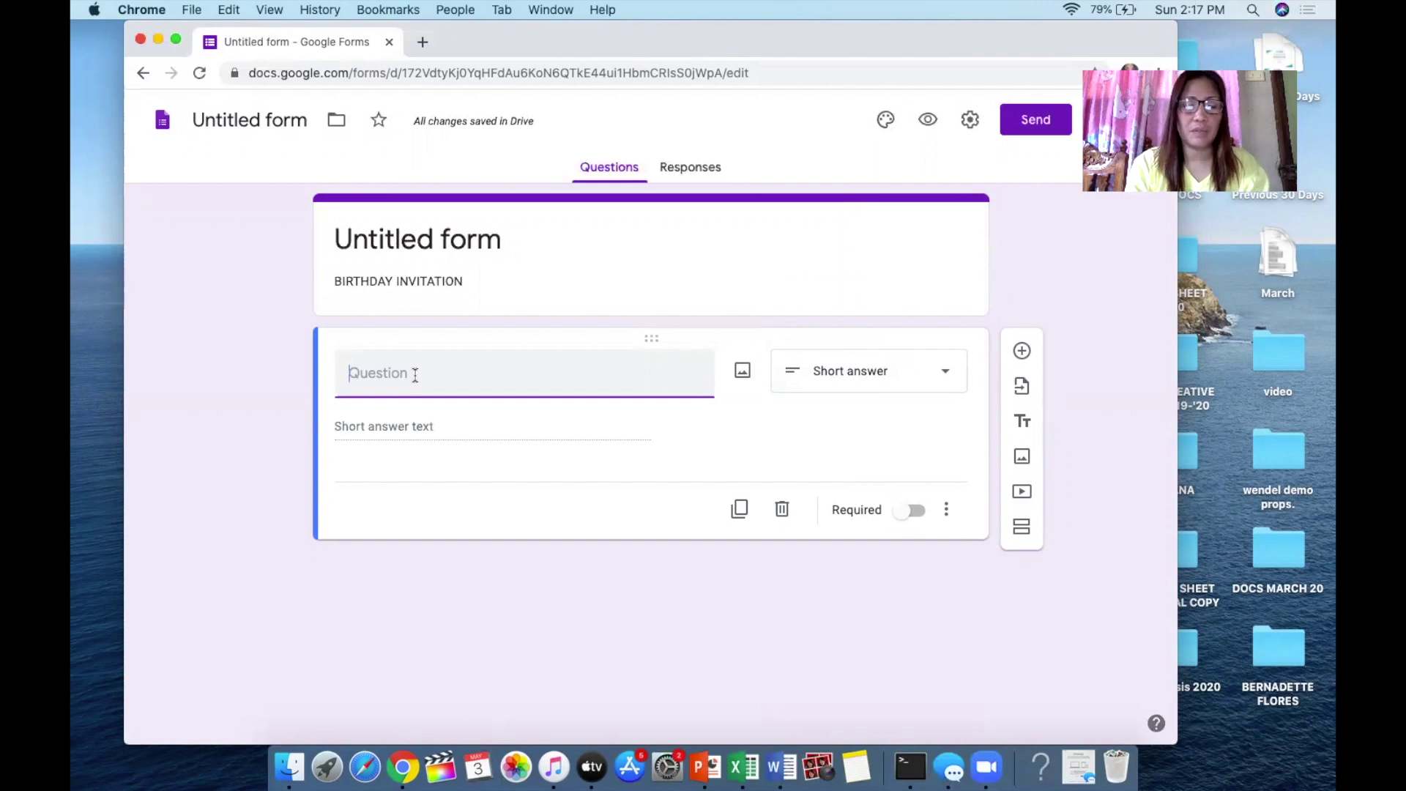
text(WHAT I)
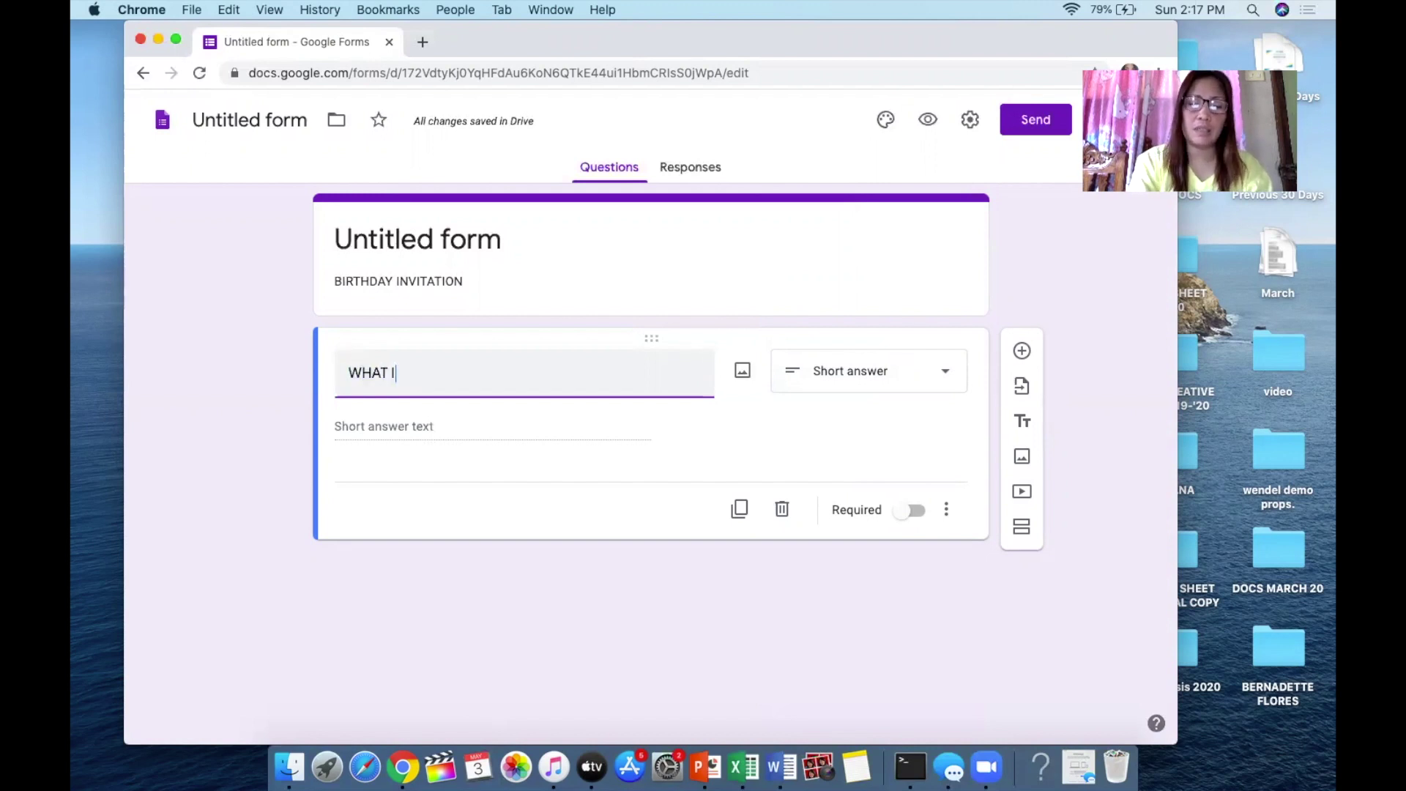
text(S YOUR)
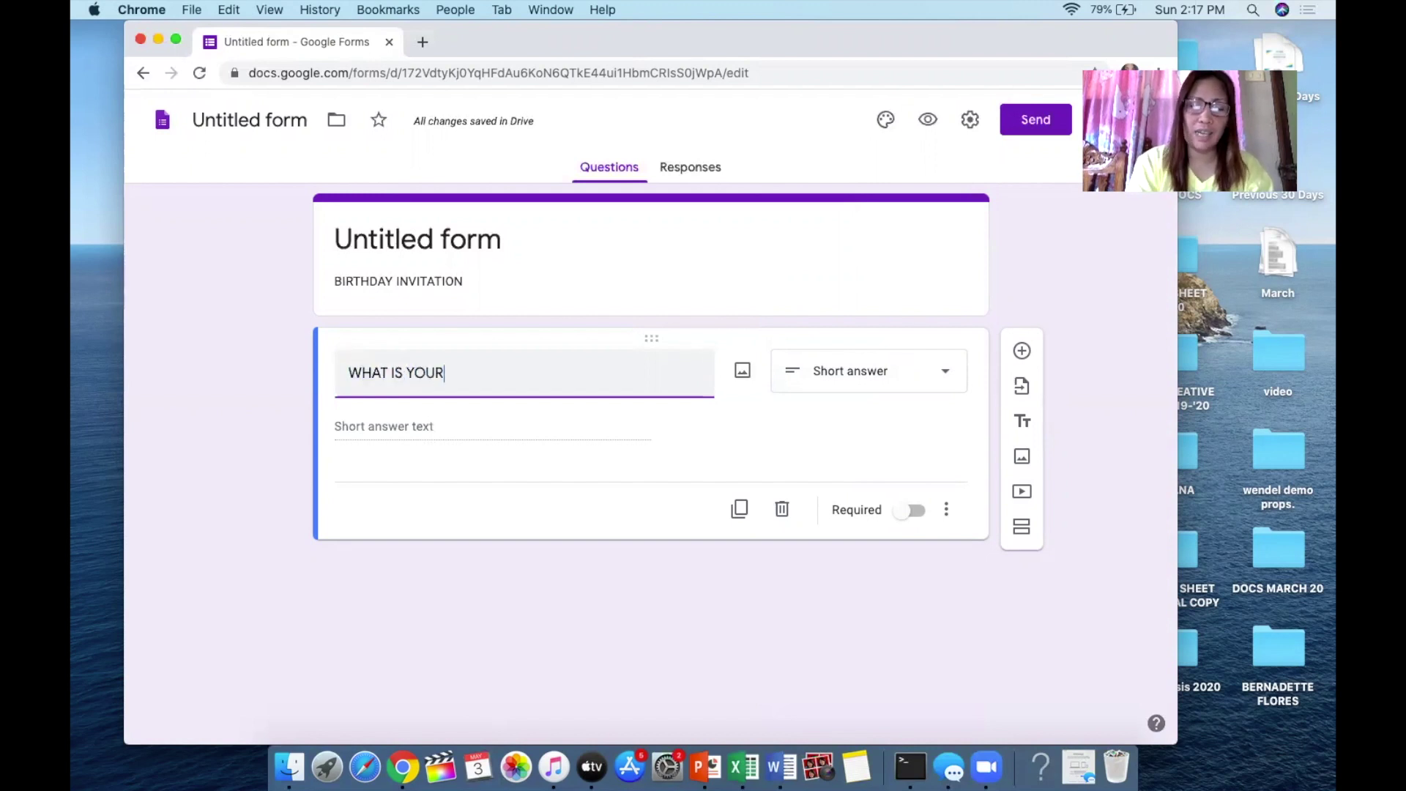
text( NAME?)
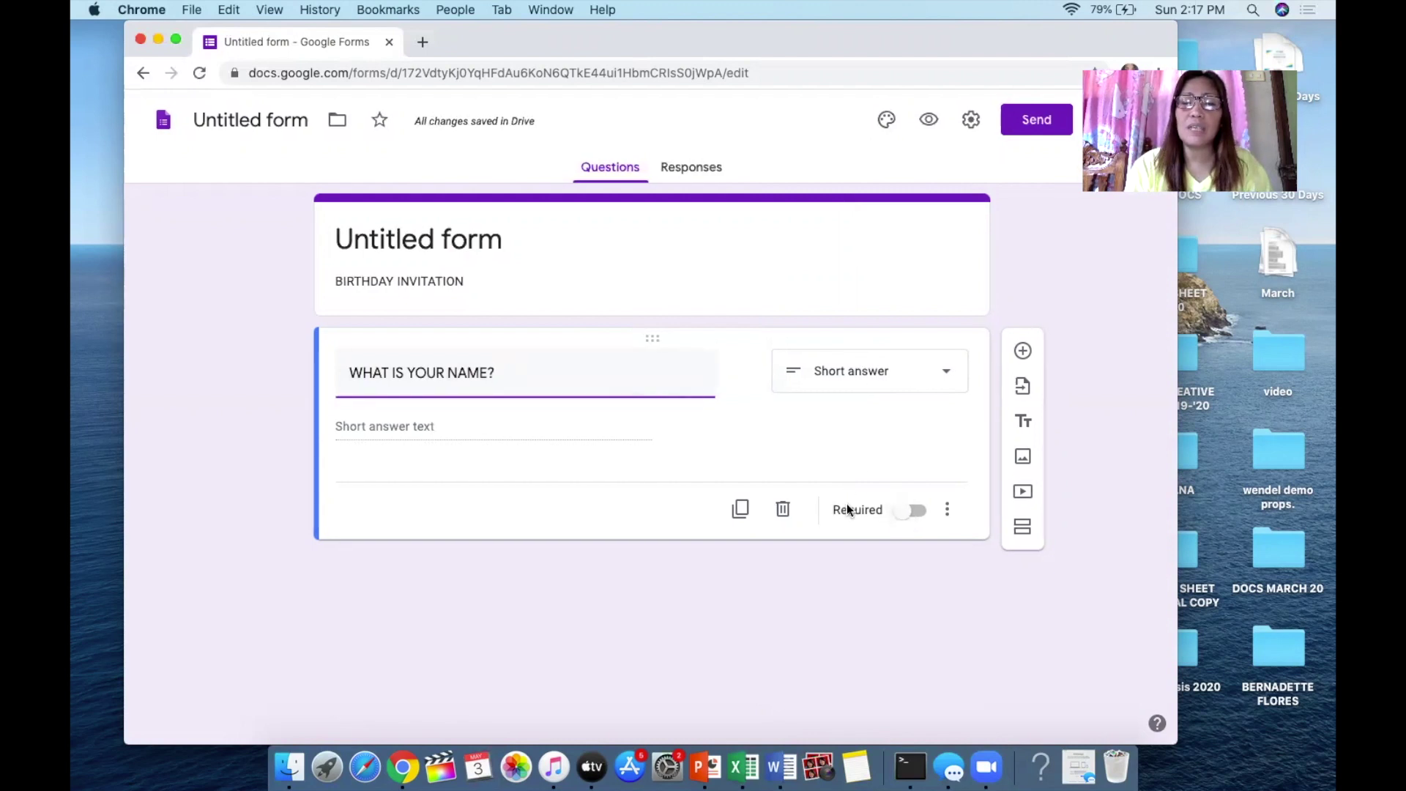
click(902, 515)
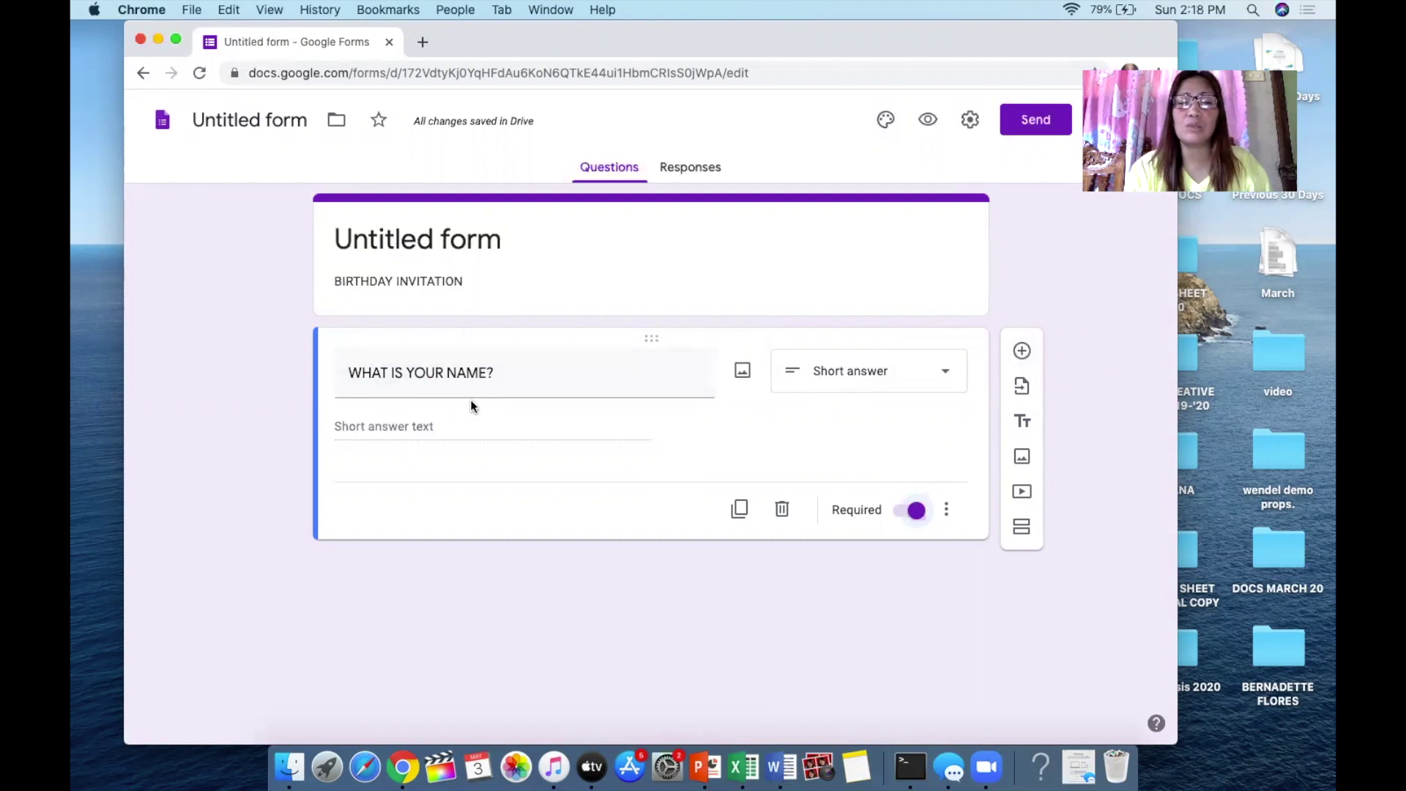
Check the forms available for question import without importing any, and add a title and description block below the name question
click(1022, 388)
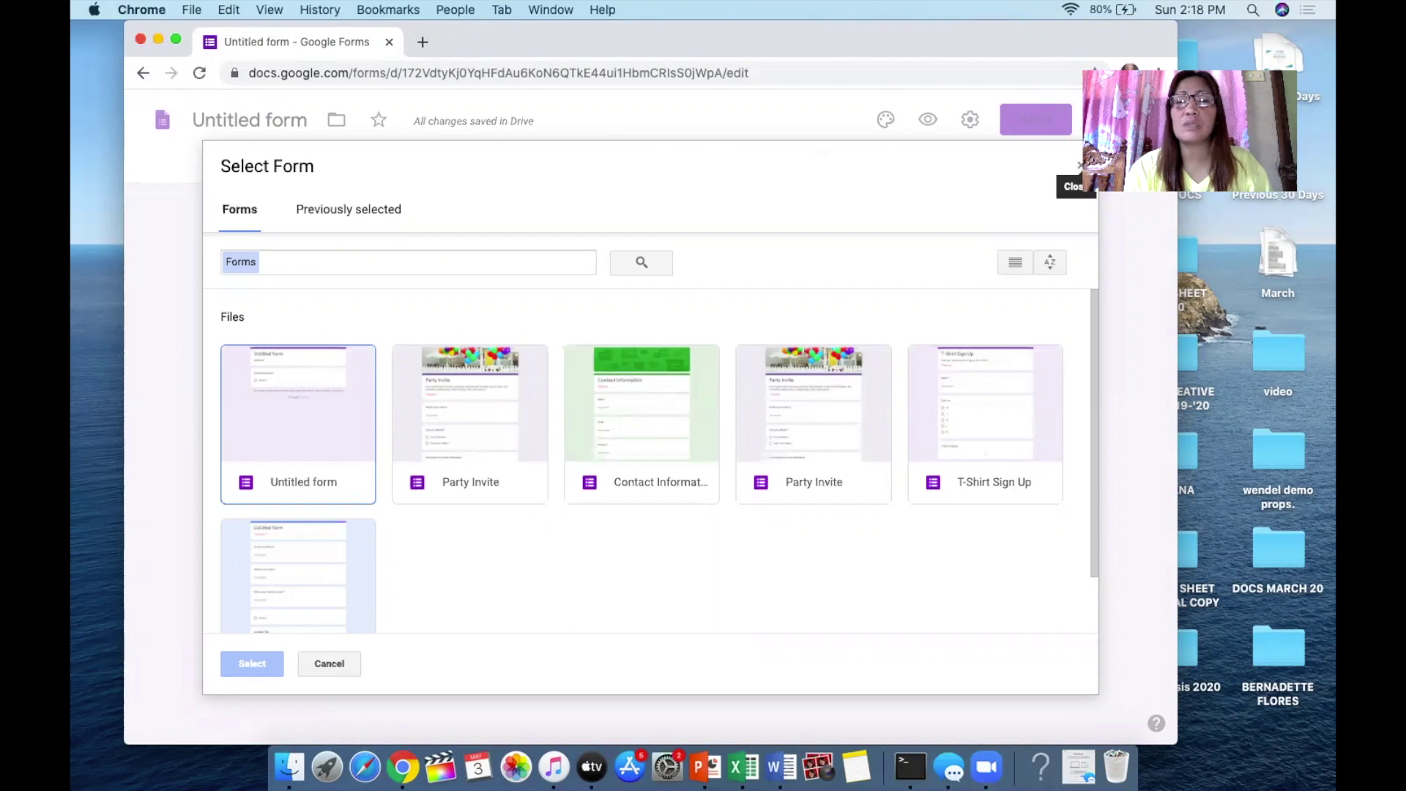
click(1079, 166)
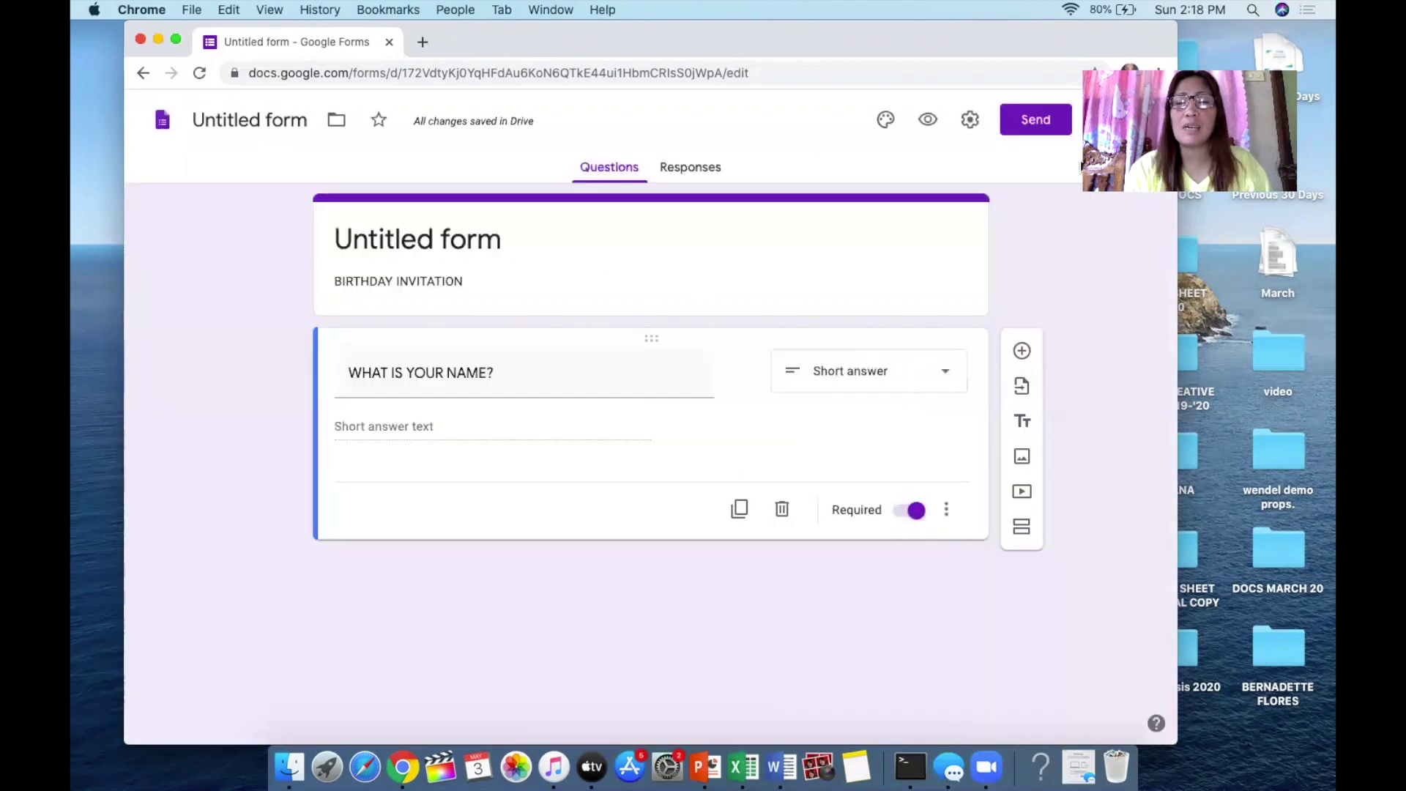
click(1022, 422)
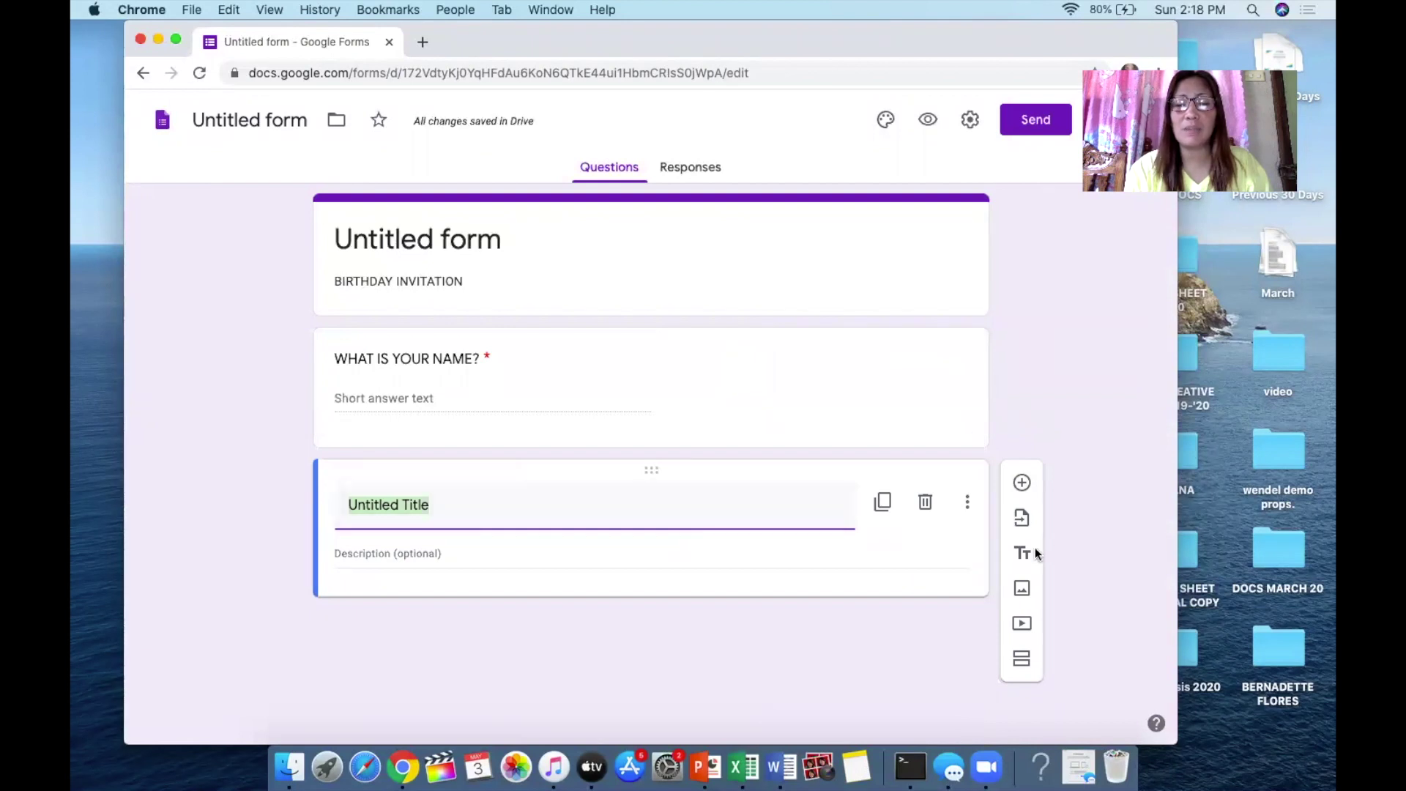
Examine the upload and camera sources for inserting an image, dismiss the camera request and leave without inserting one
click(1023, 589)
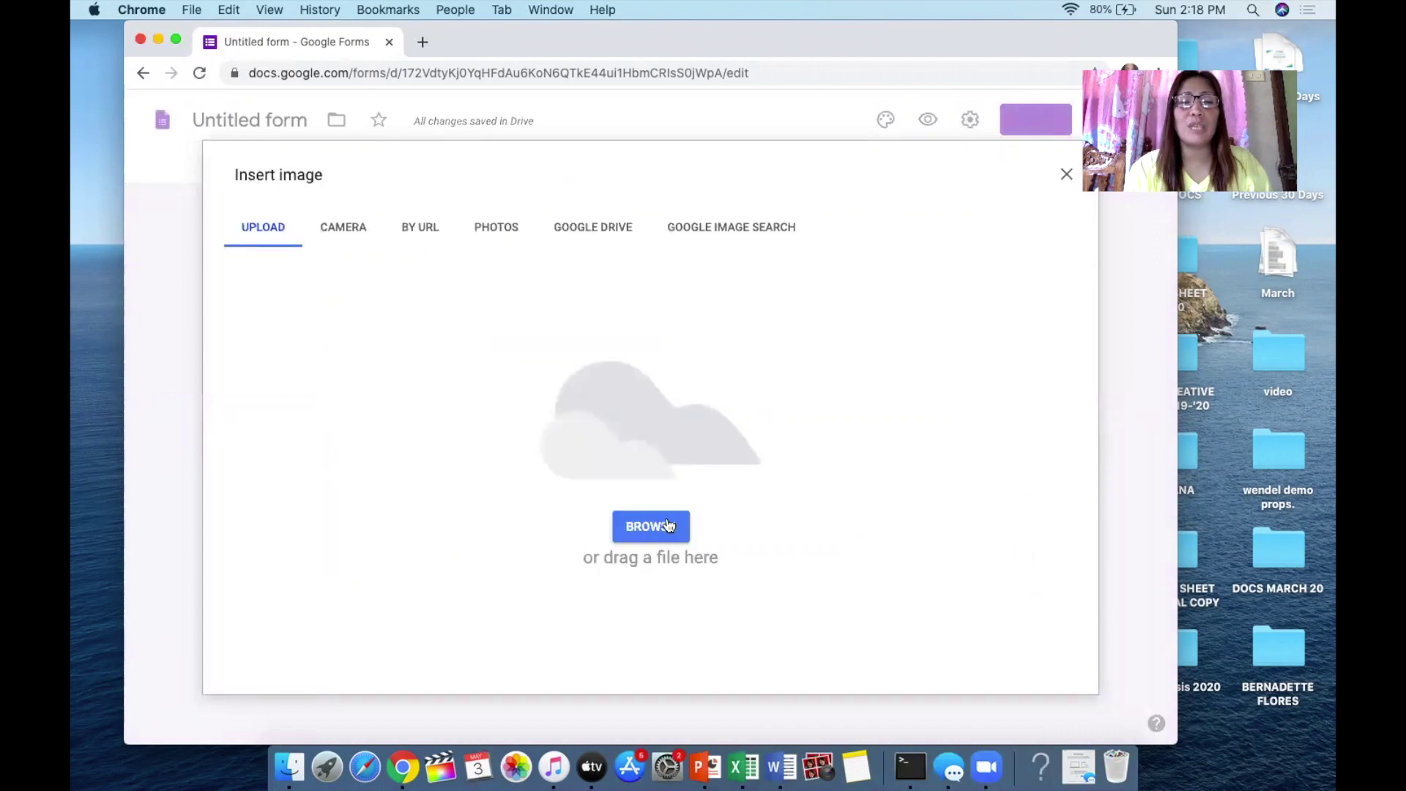
click(333, 229)
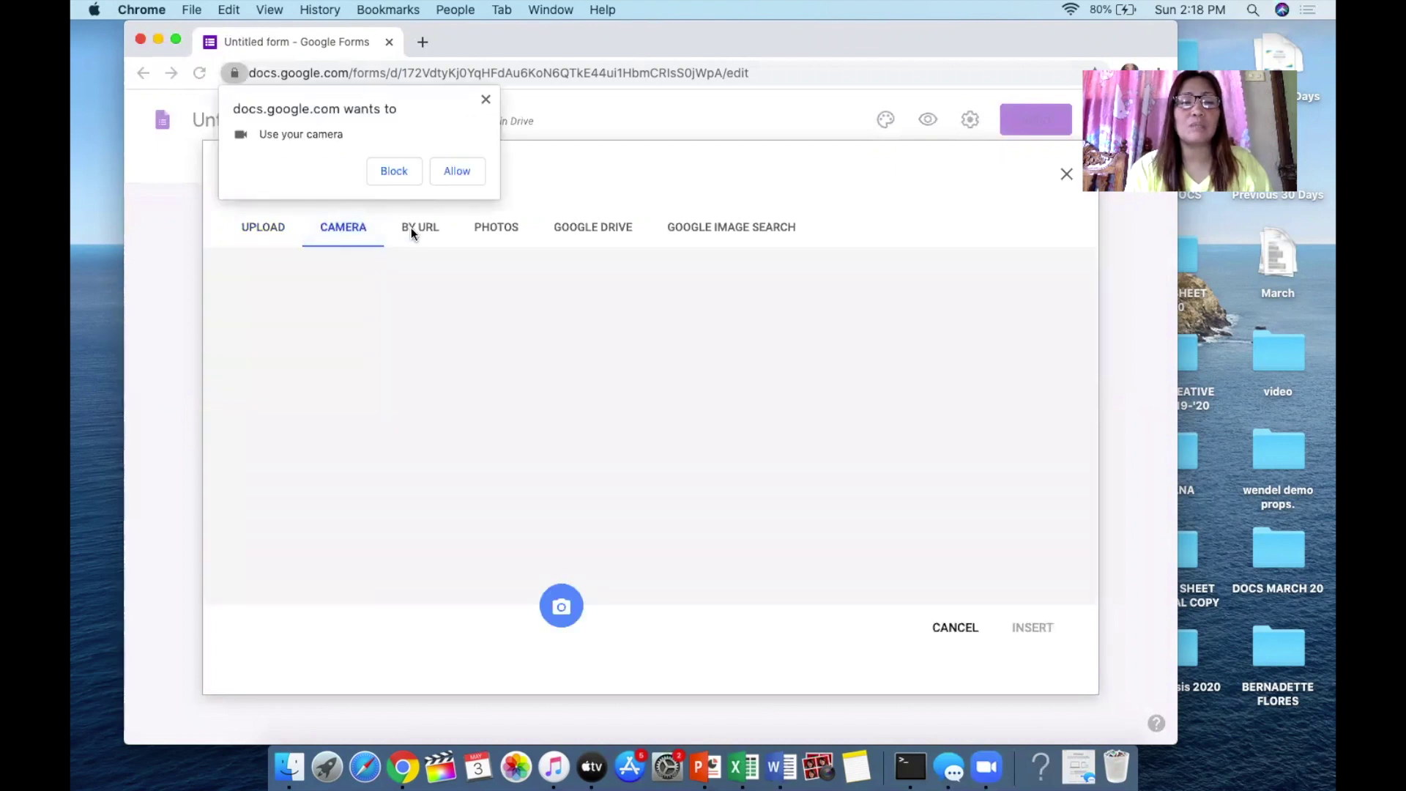
click(481, 99)
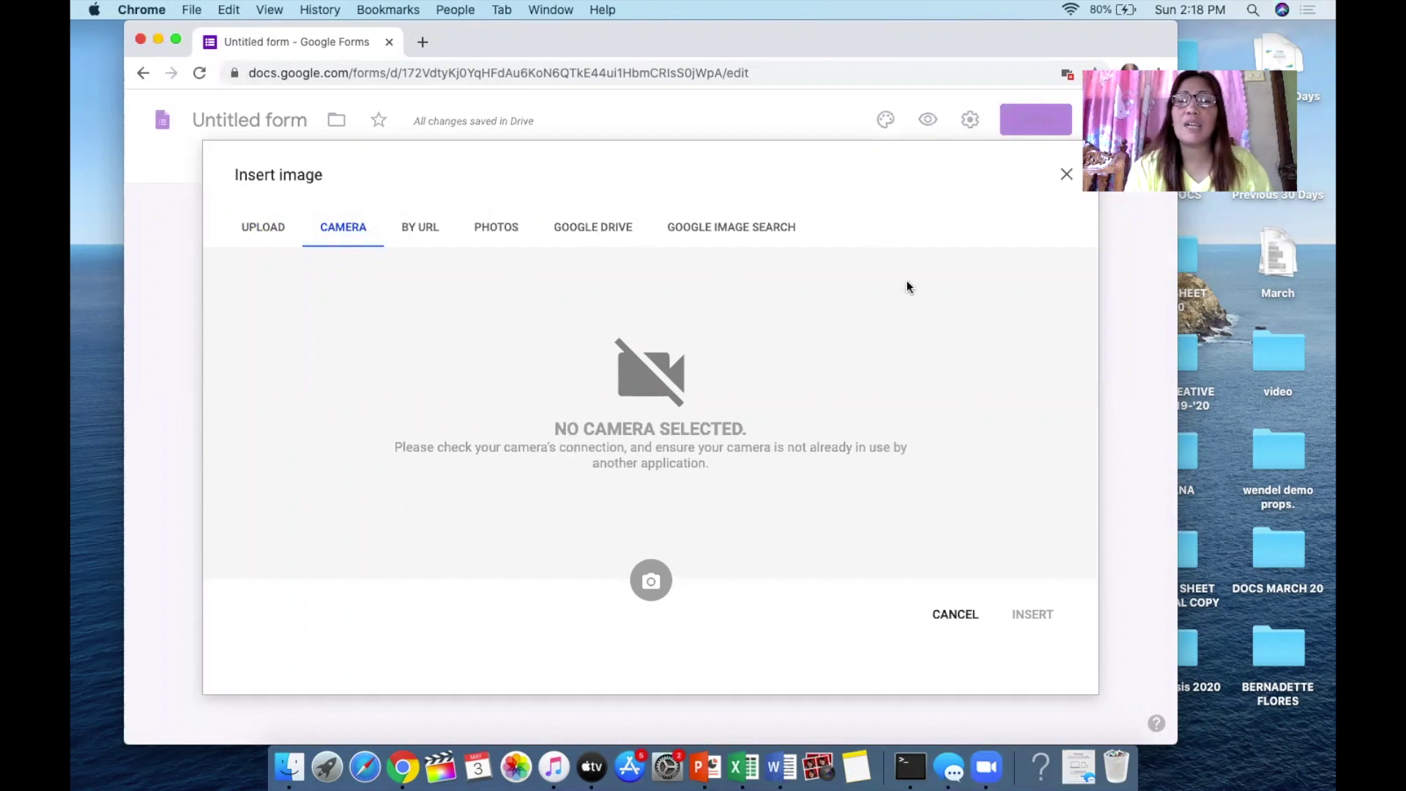
click(1066, 175)
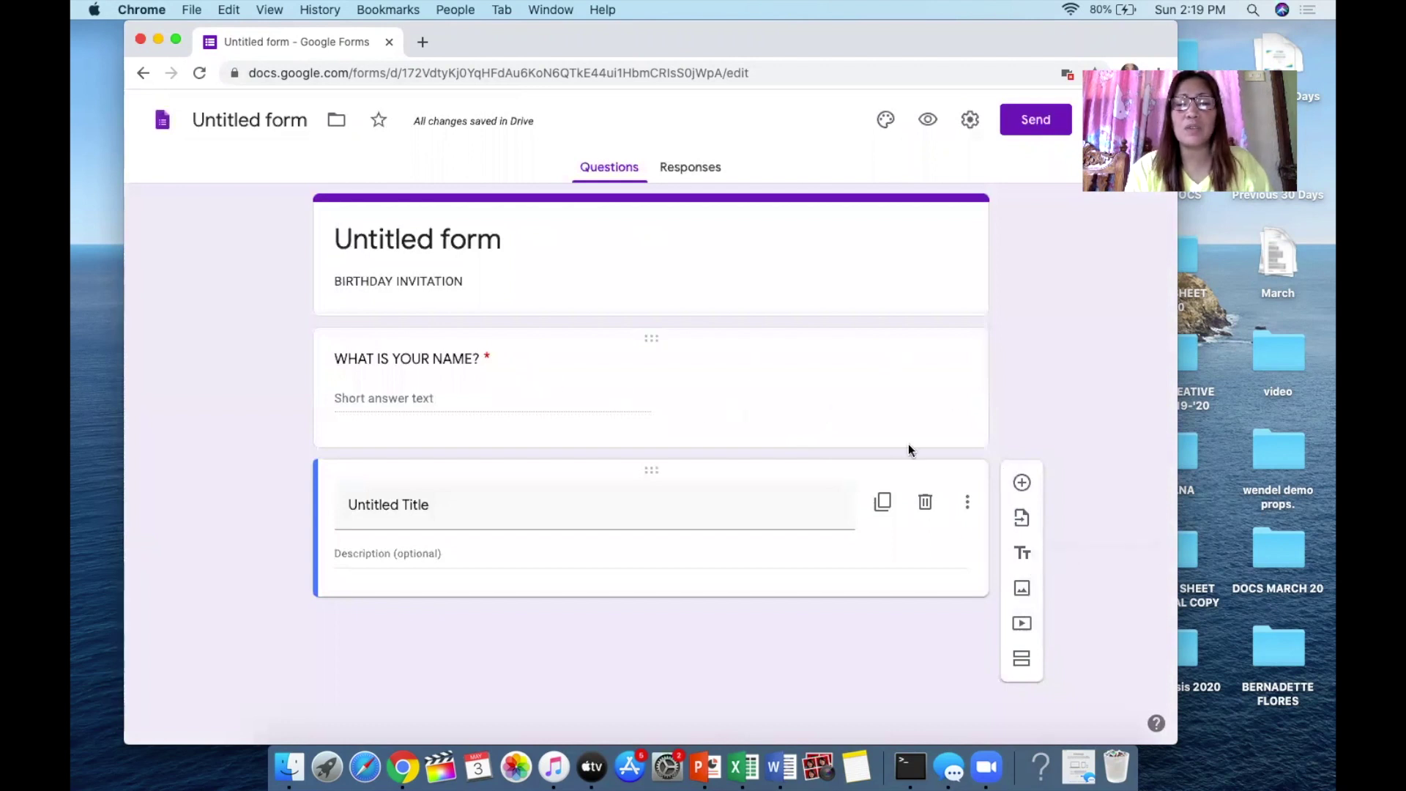
Add a required Short answer question reading "CAN YOU ATTEND?" below the title and description block
click(1023, 483)
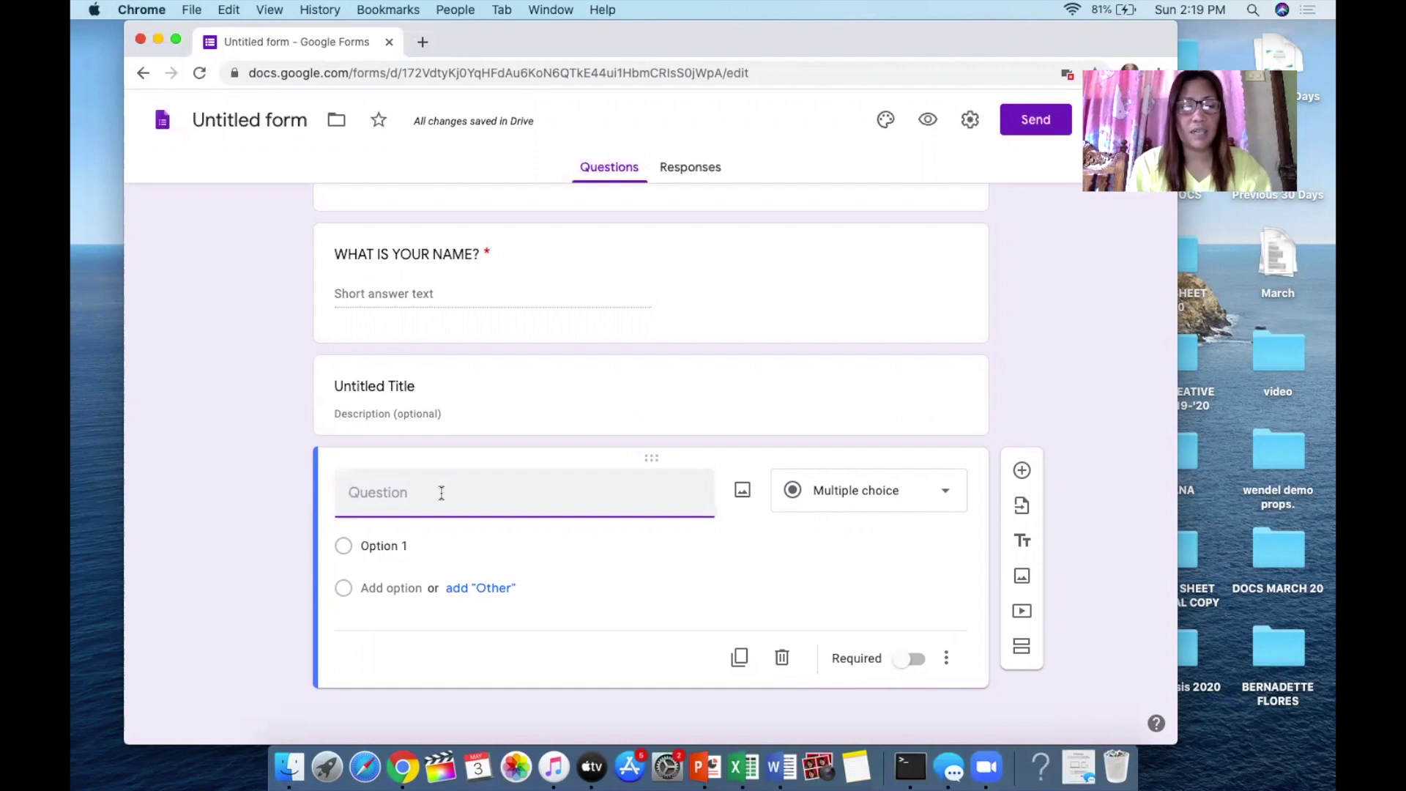
text(CA)
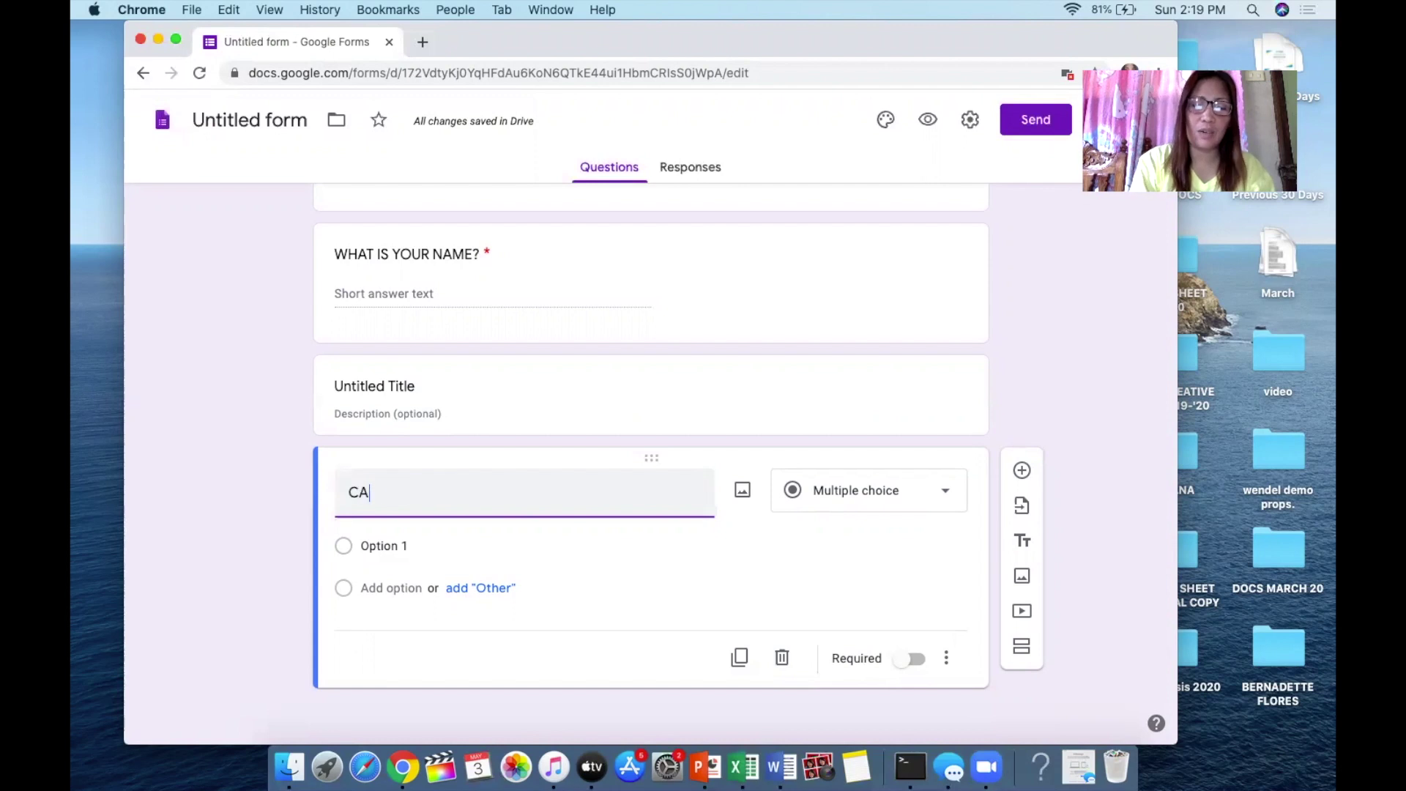
text(N YOU)
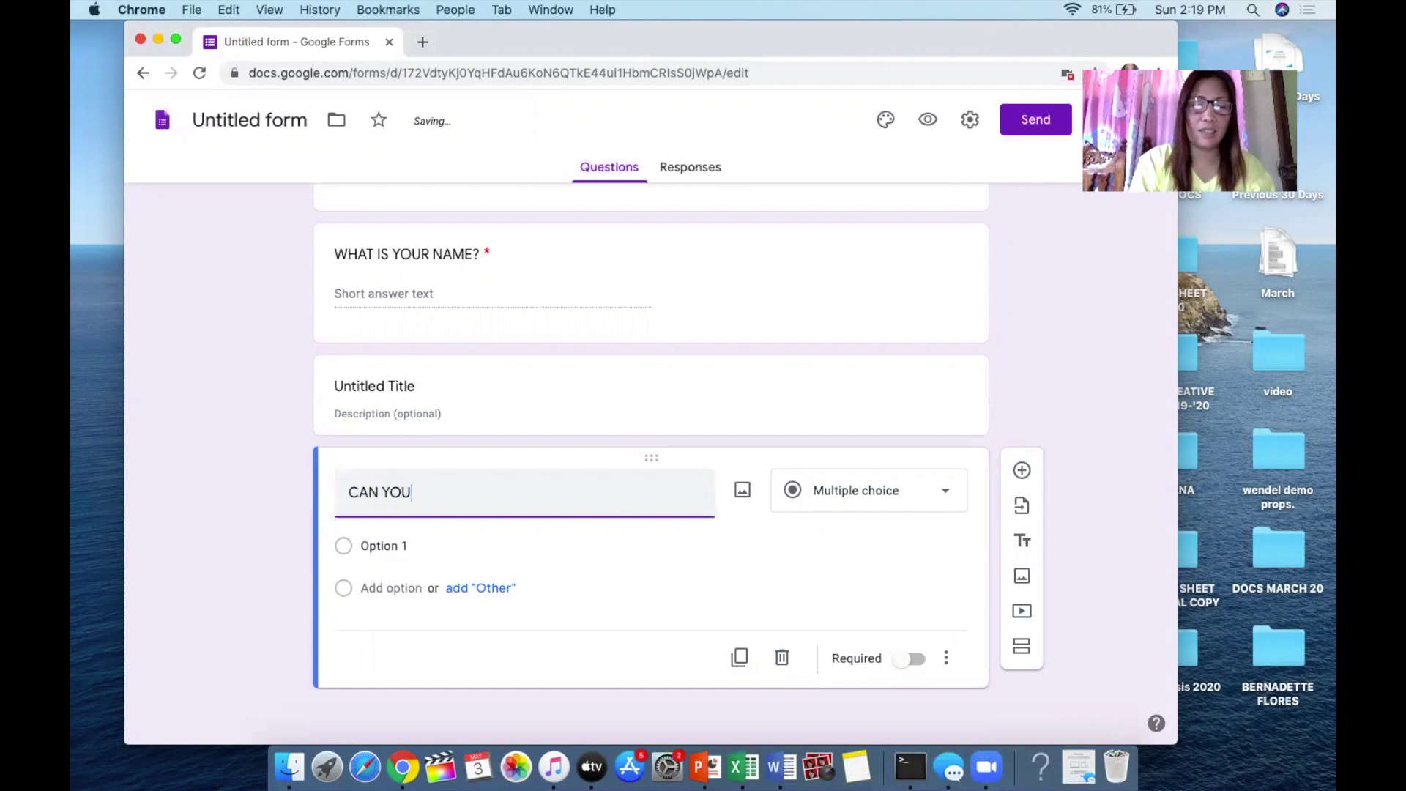
text( ATTEND?)
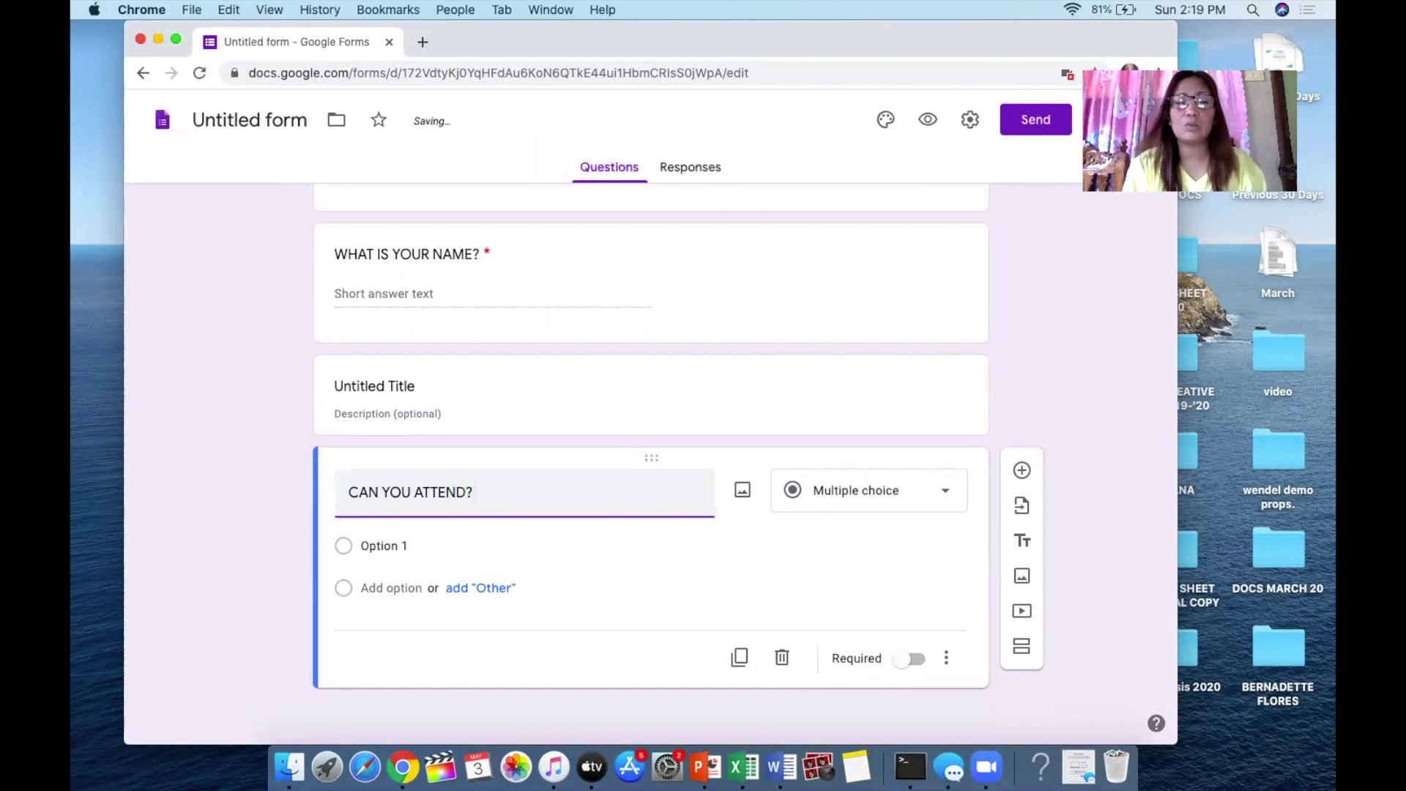
click(947, 495)
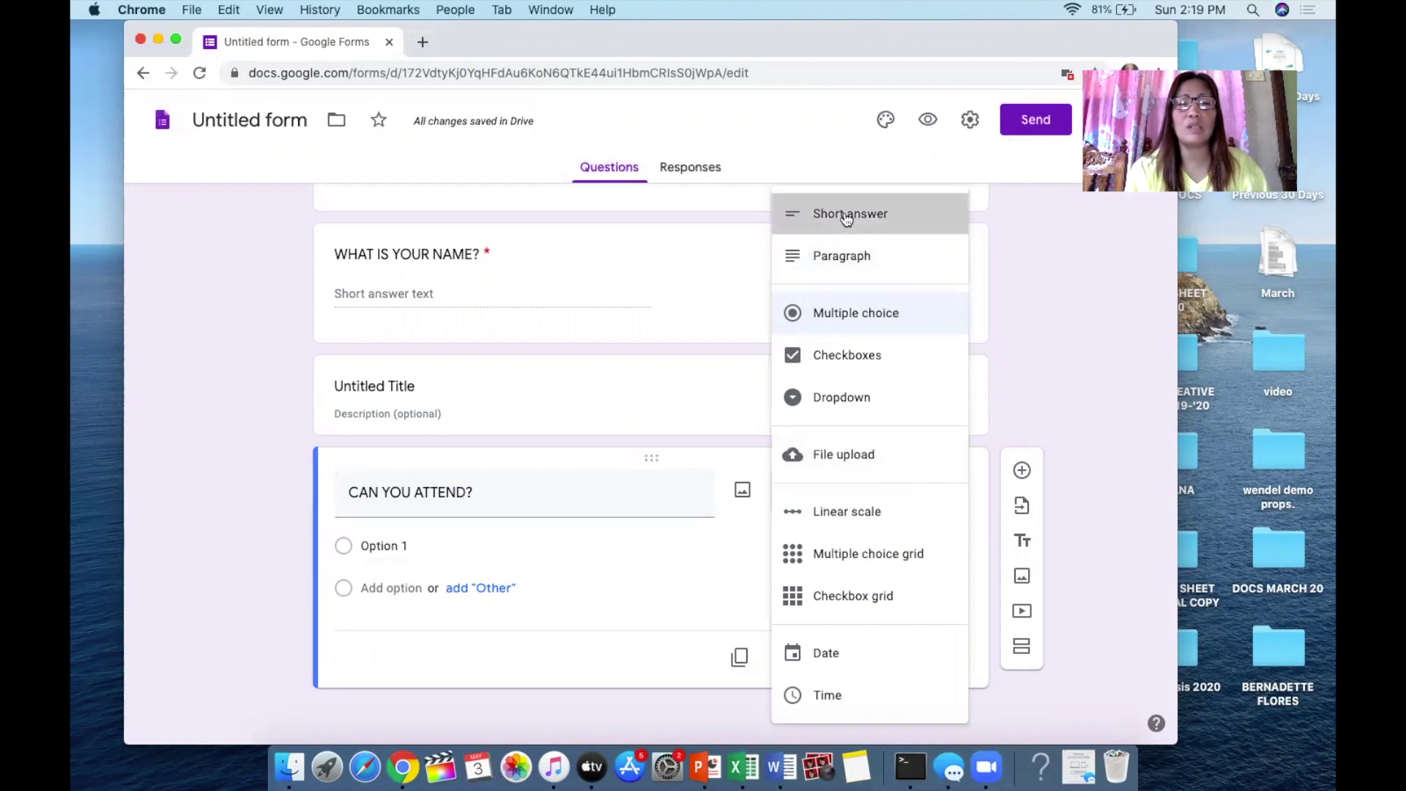
click(846, 218)
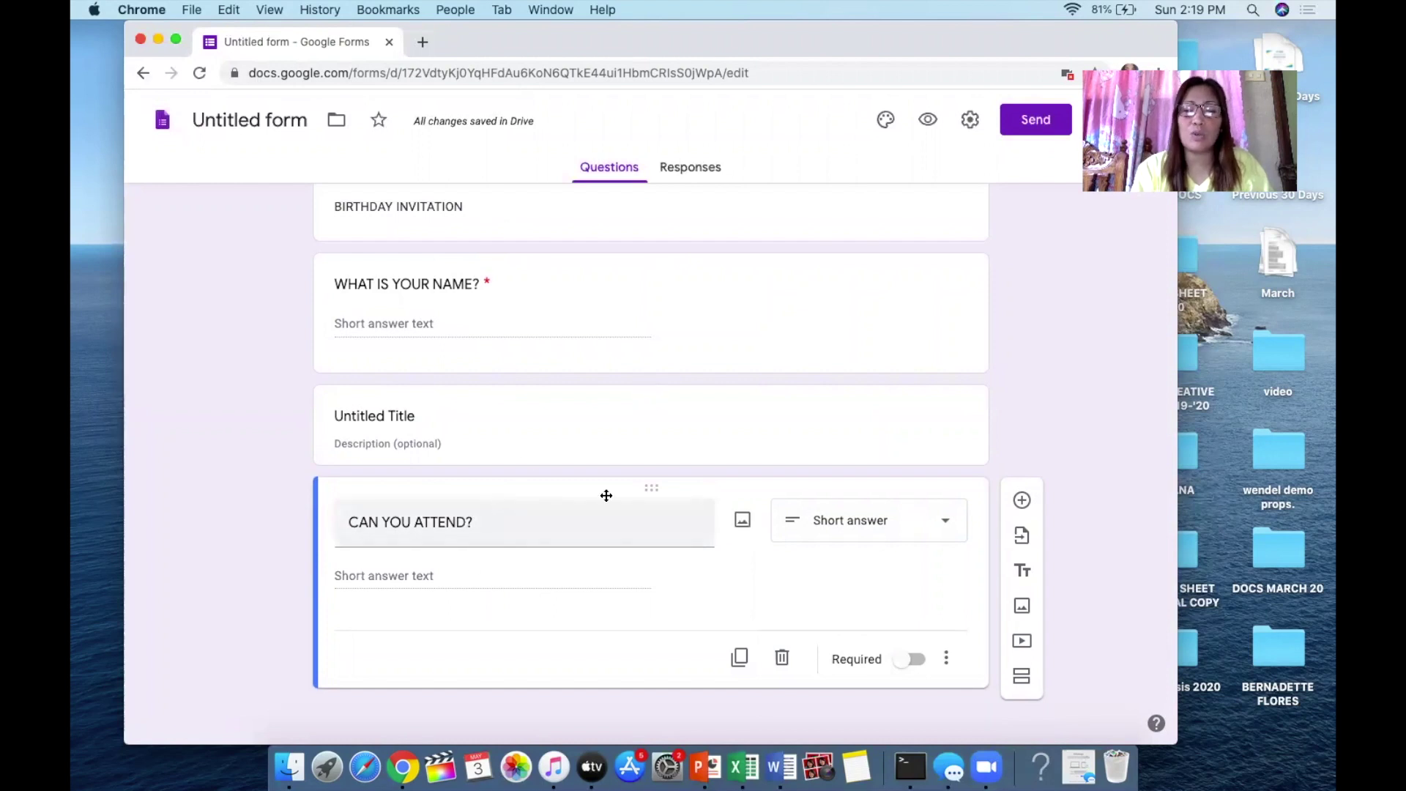
click(905, 664)
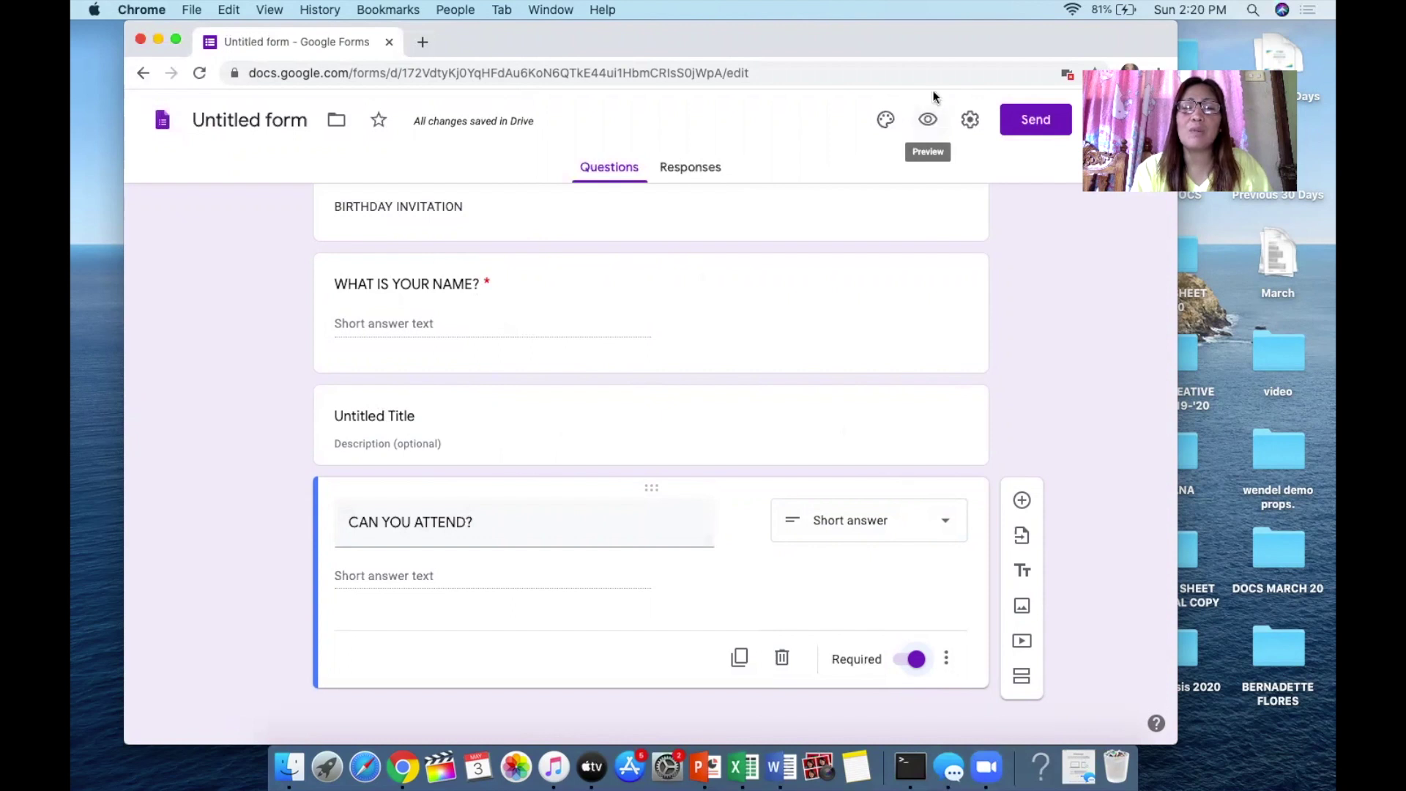
Set the form's header image to the multicoloured yarn picture from the Work and School themes
click(888, 122)
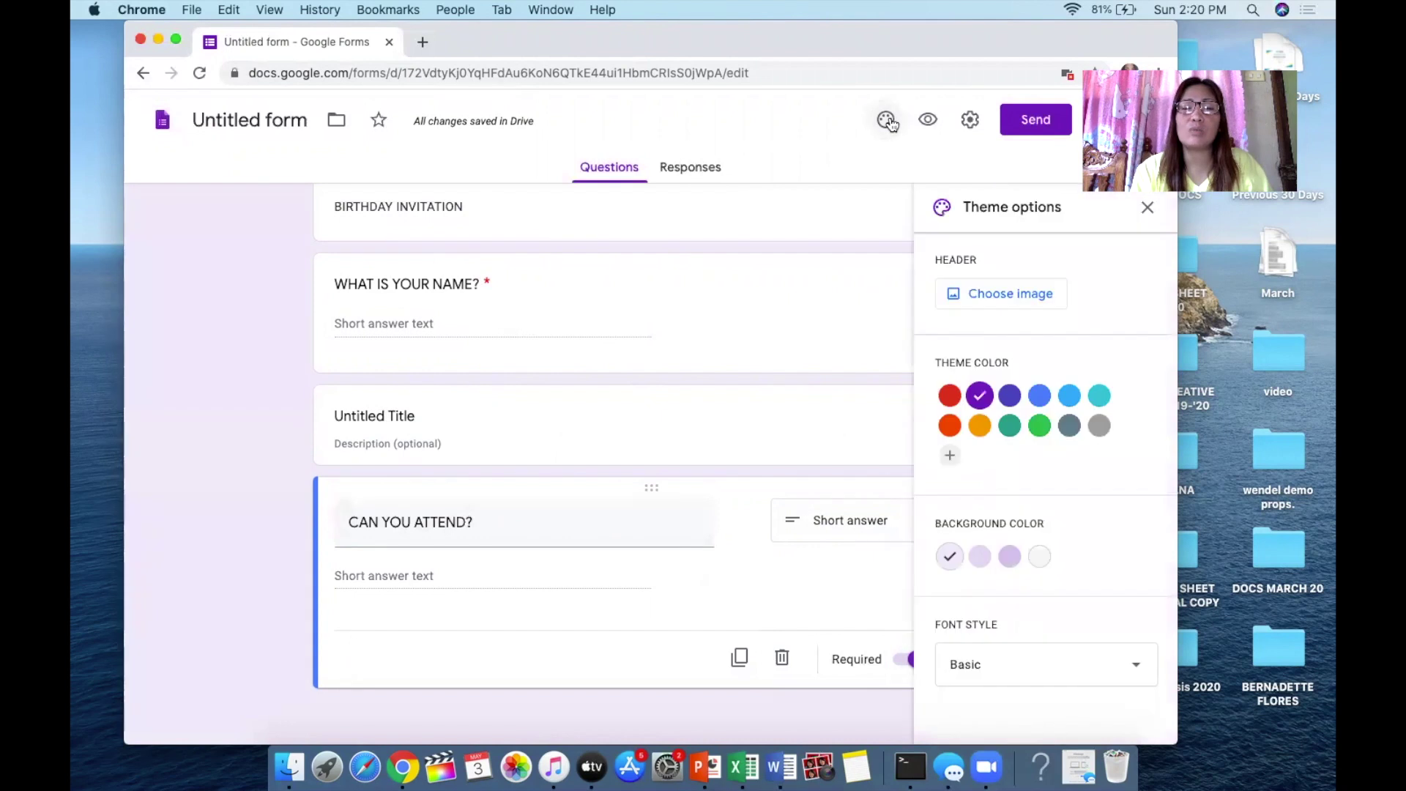
click(993, 294)
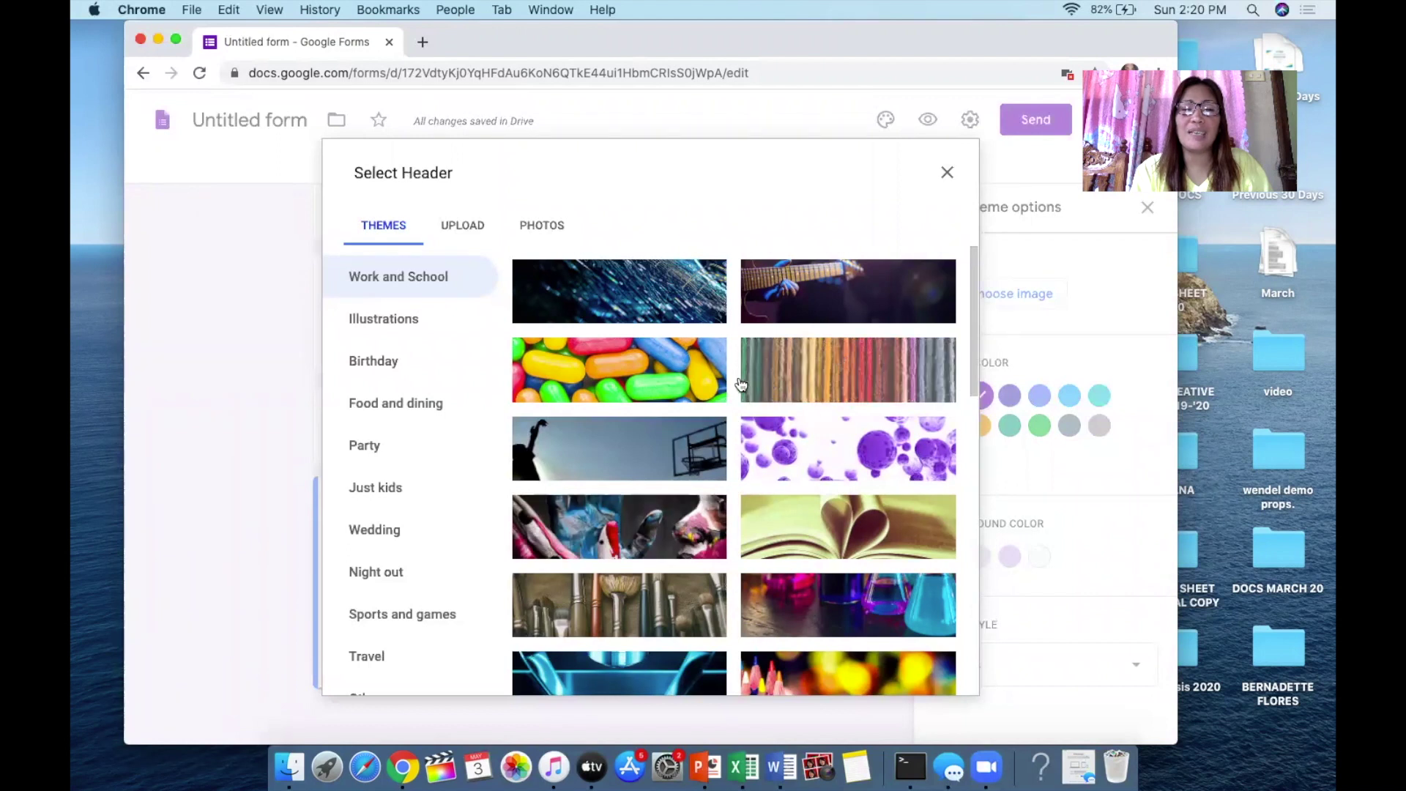
click(871, 367)
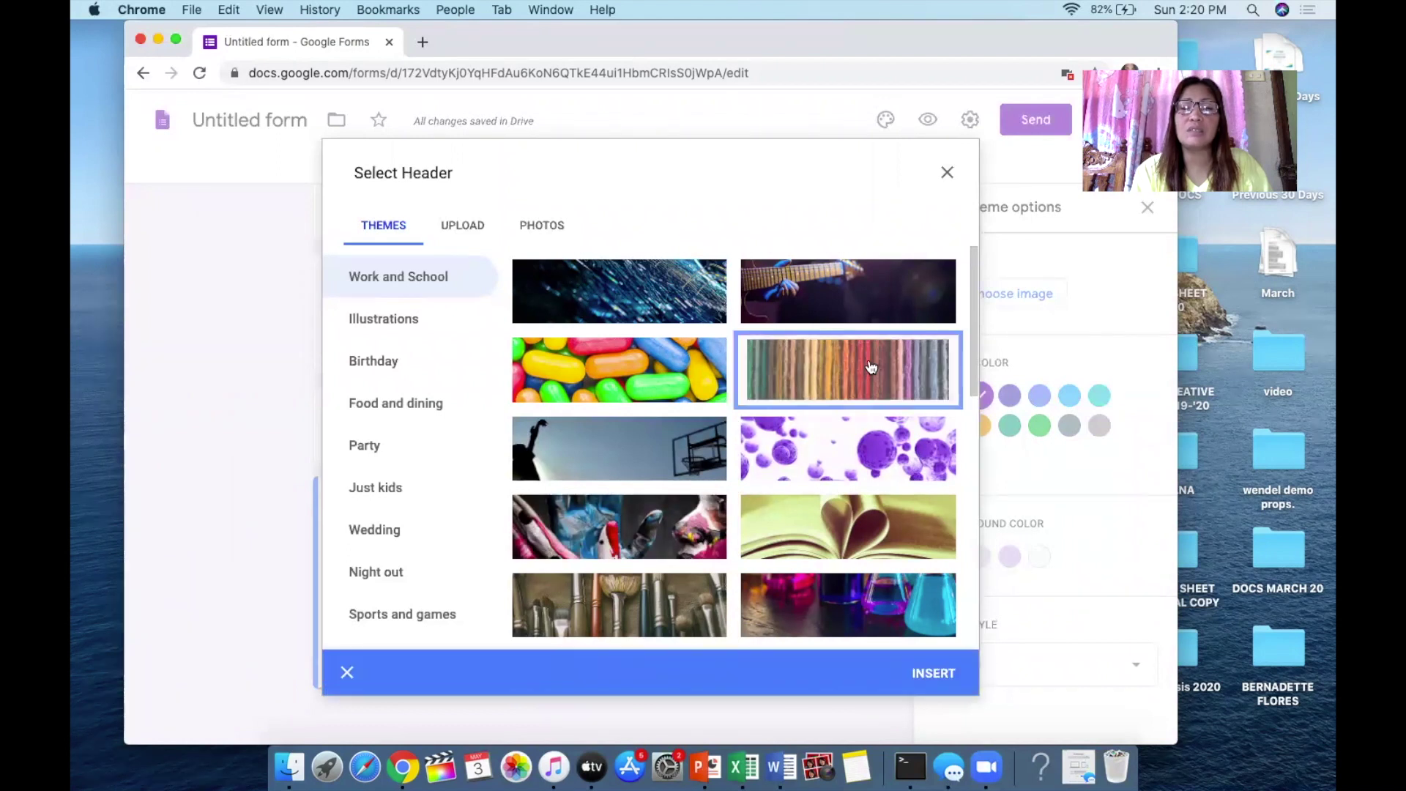
click(934, 673)
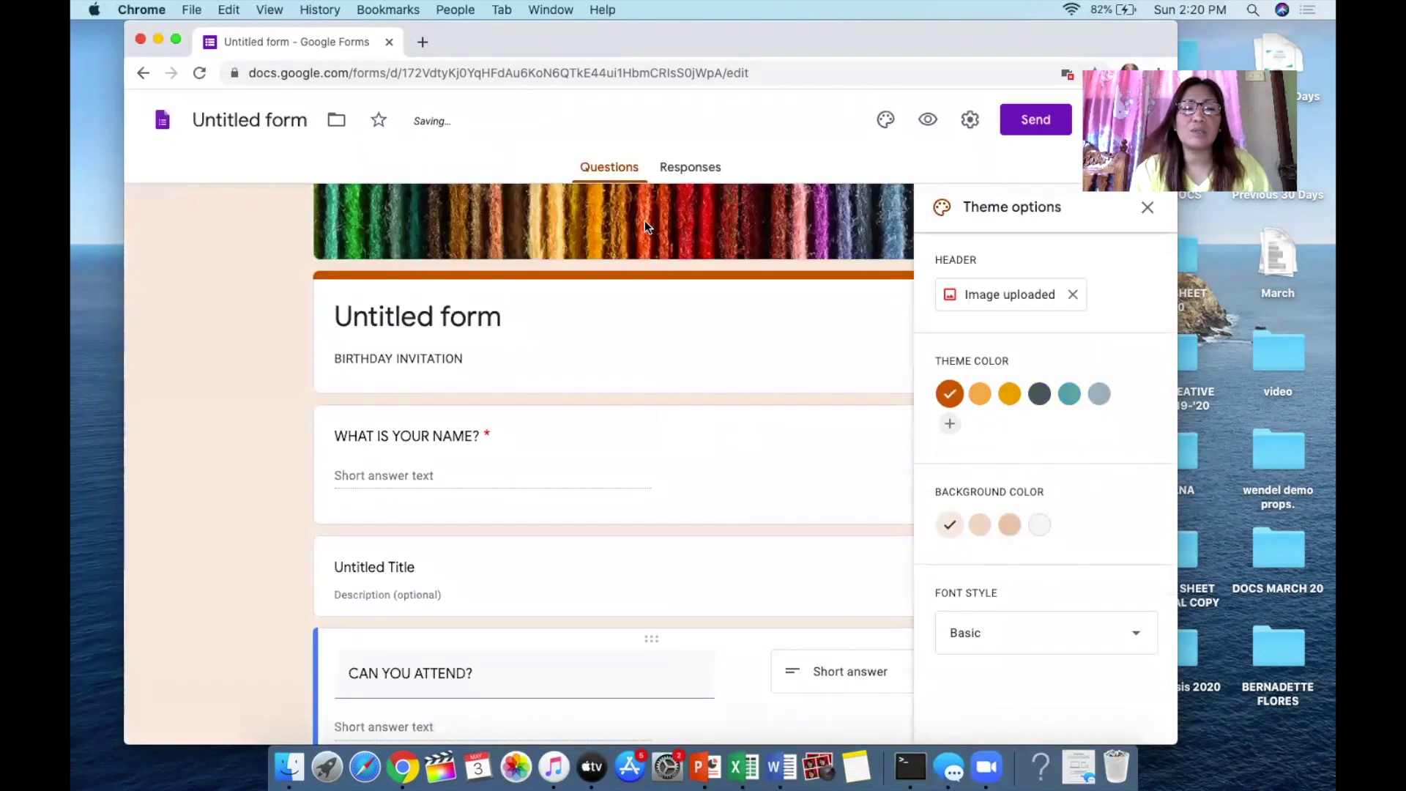
scroll(654, 248, up, 3)
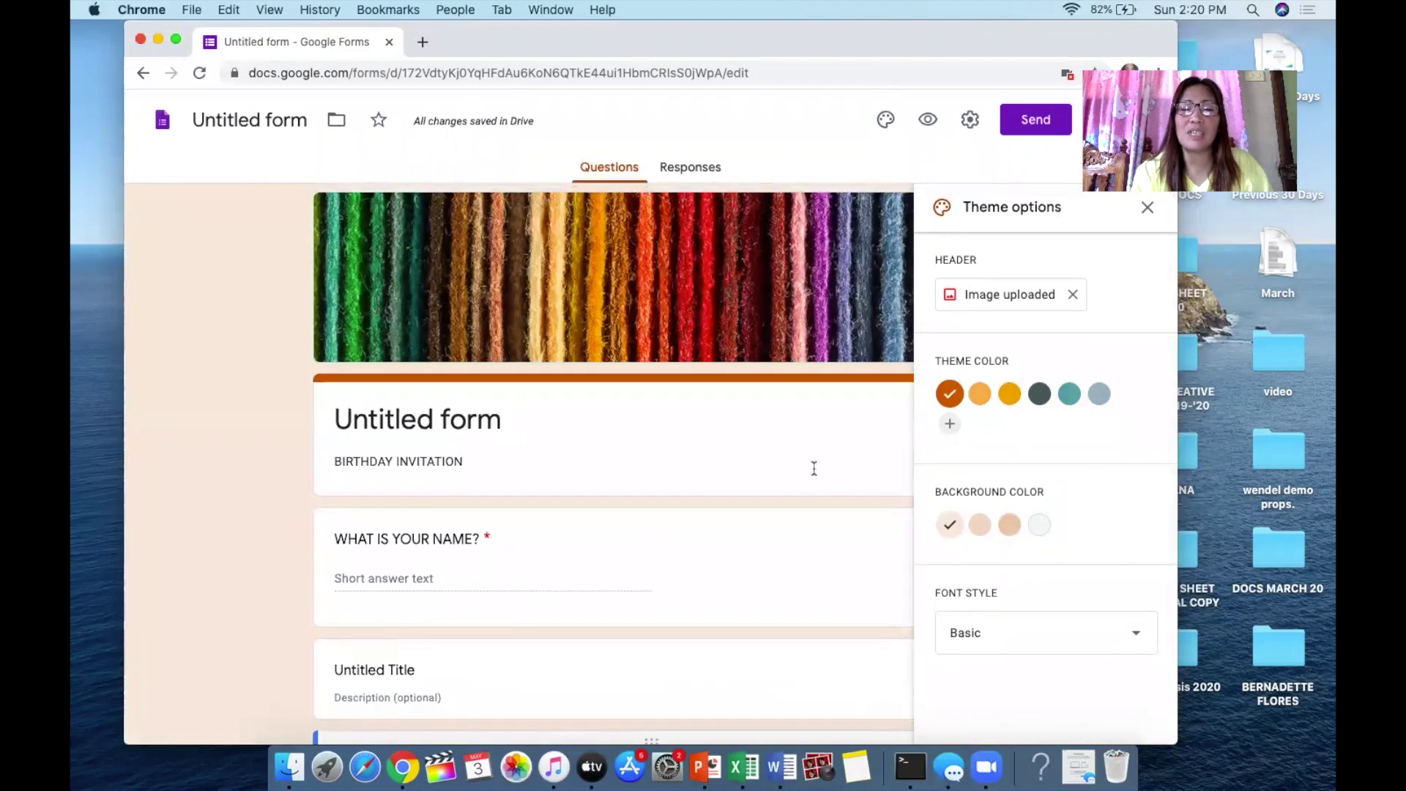
scroll(812, 474, down, 1)
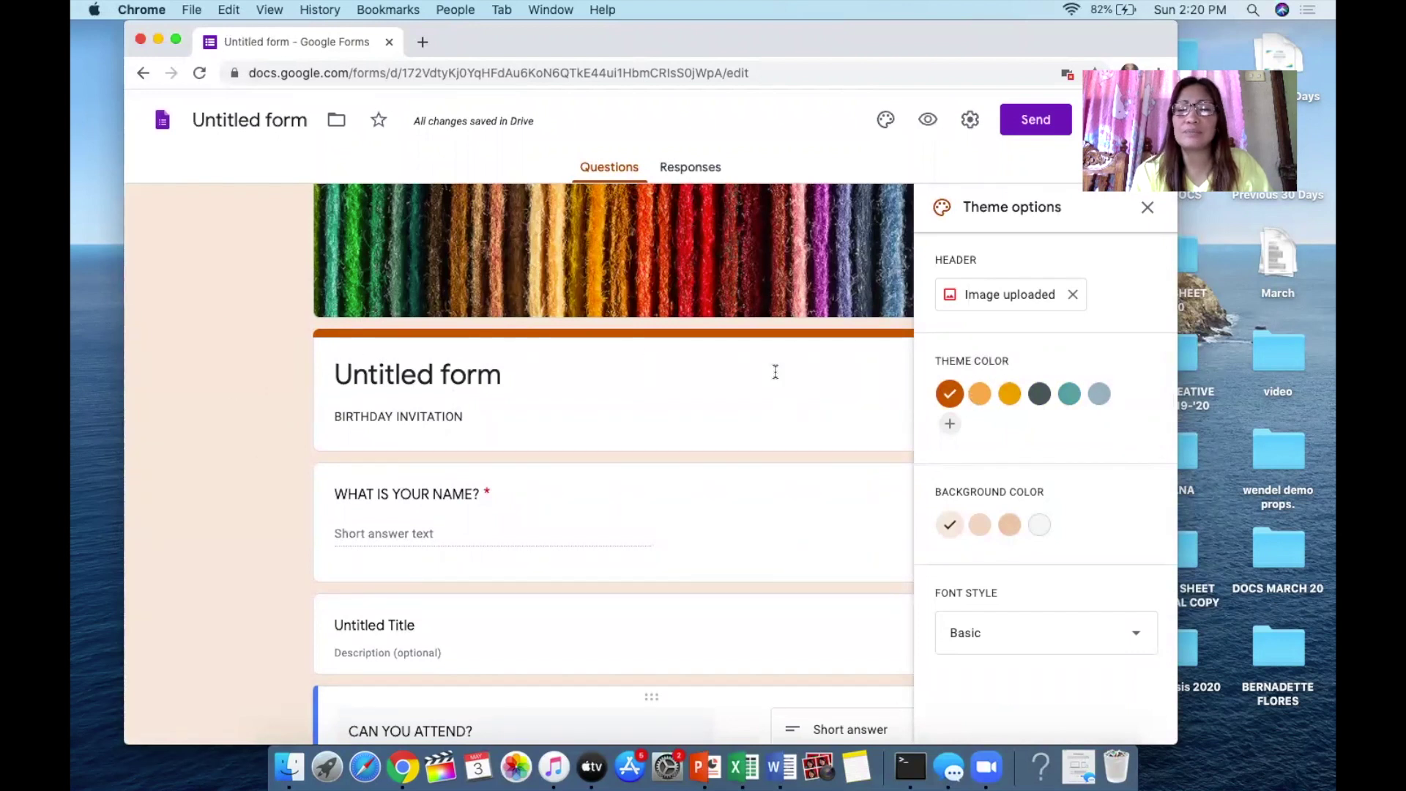
Try the light orange and teal theme colors, settle on light orange, and set the background color to its Dark shade
click(980, 396)
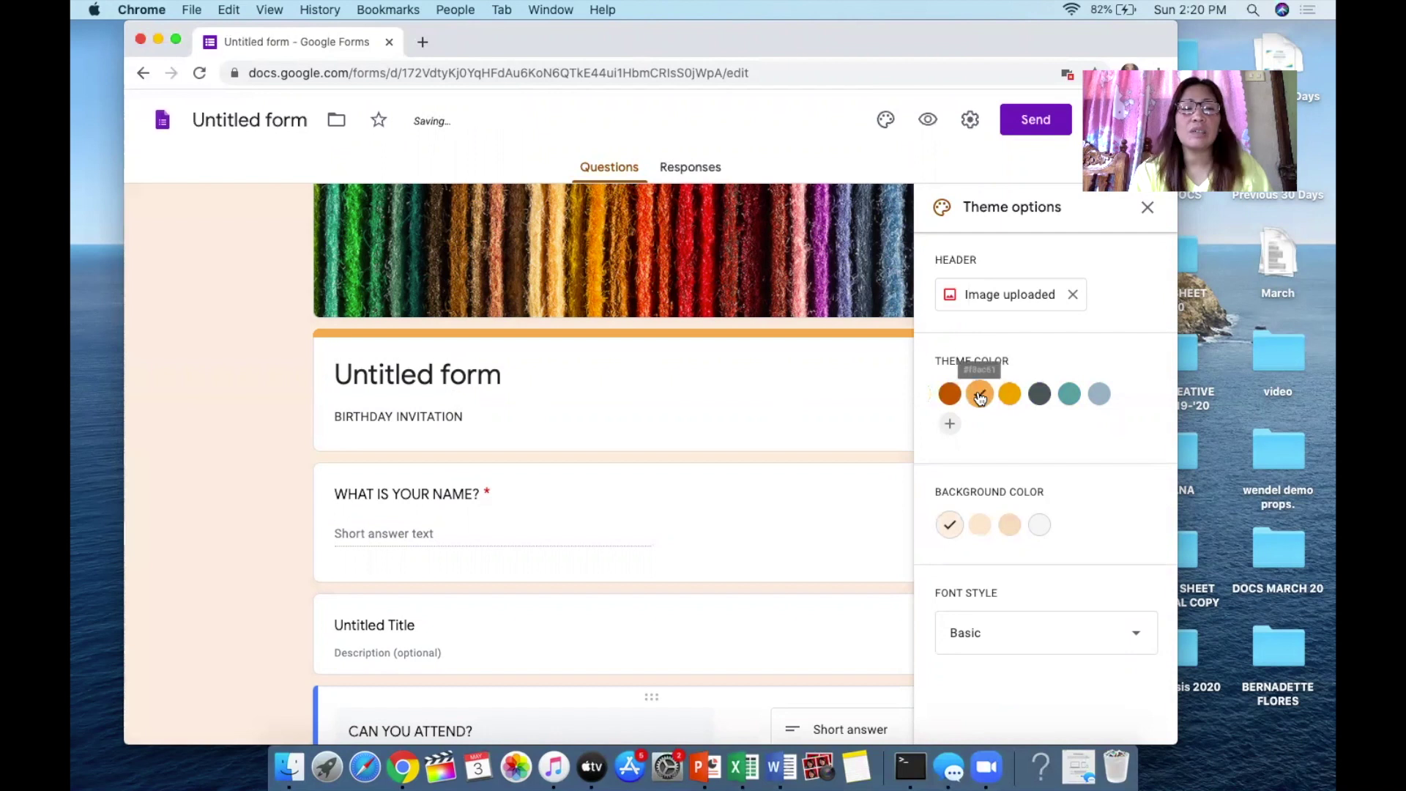
click(1070, 395)
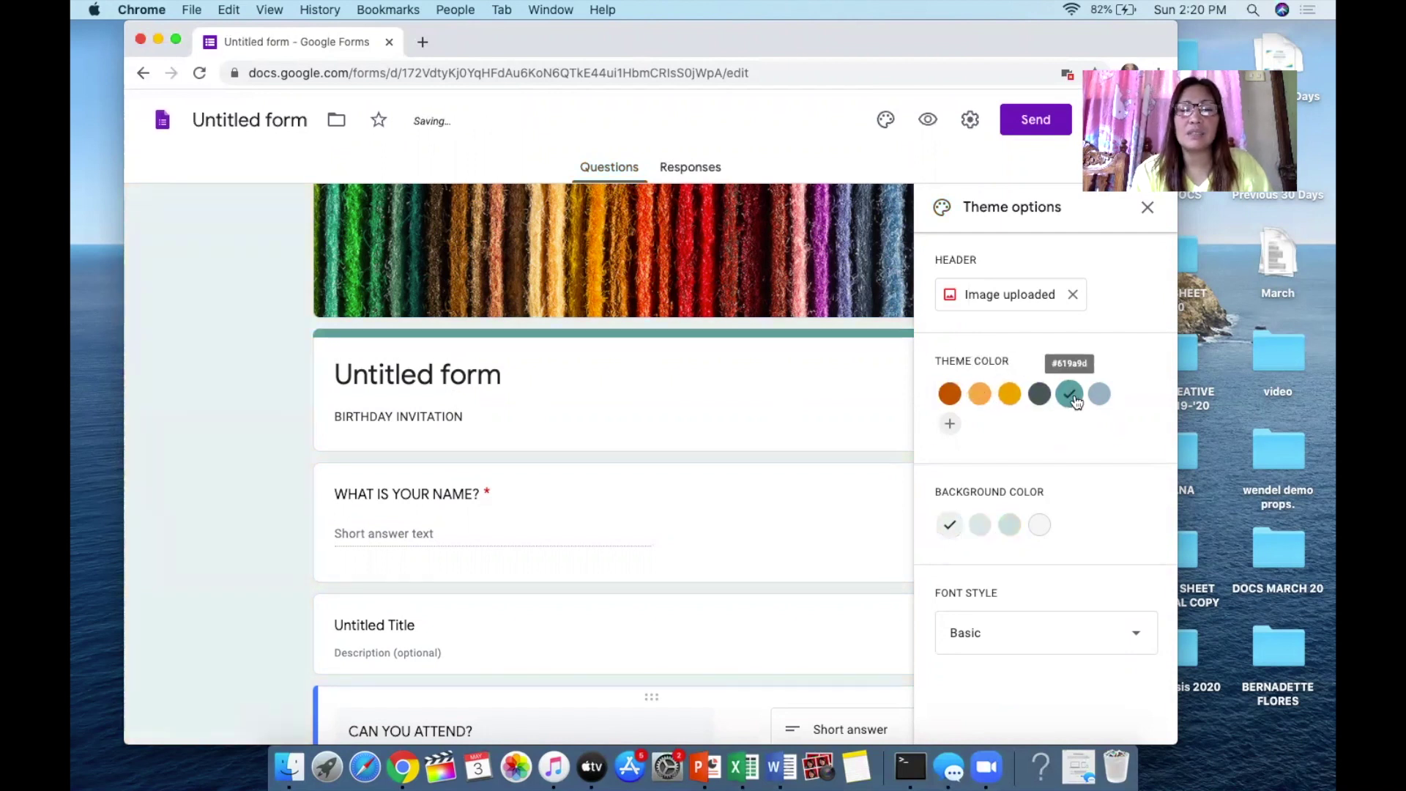
click(978, 396)
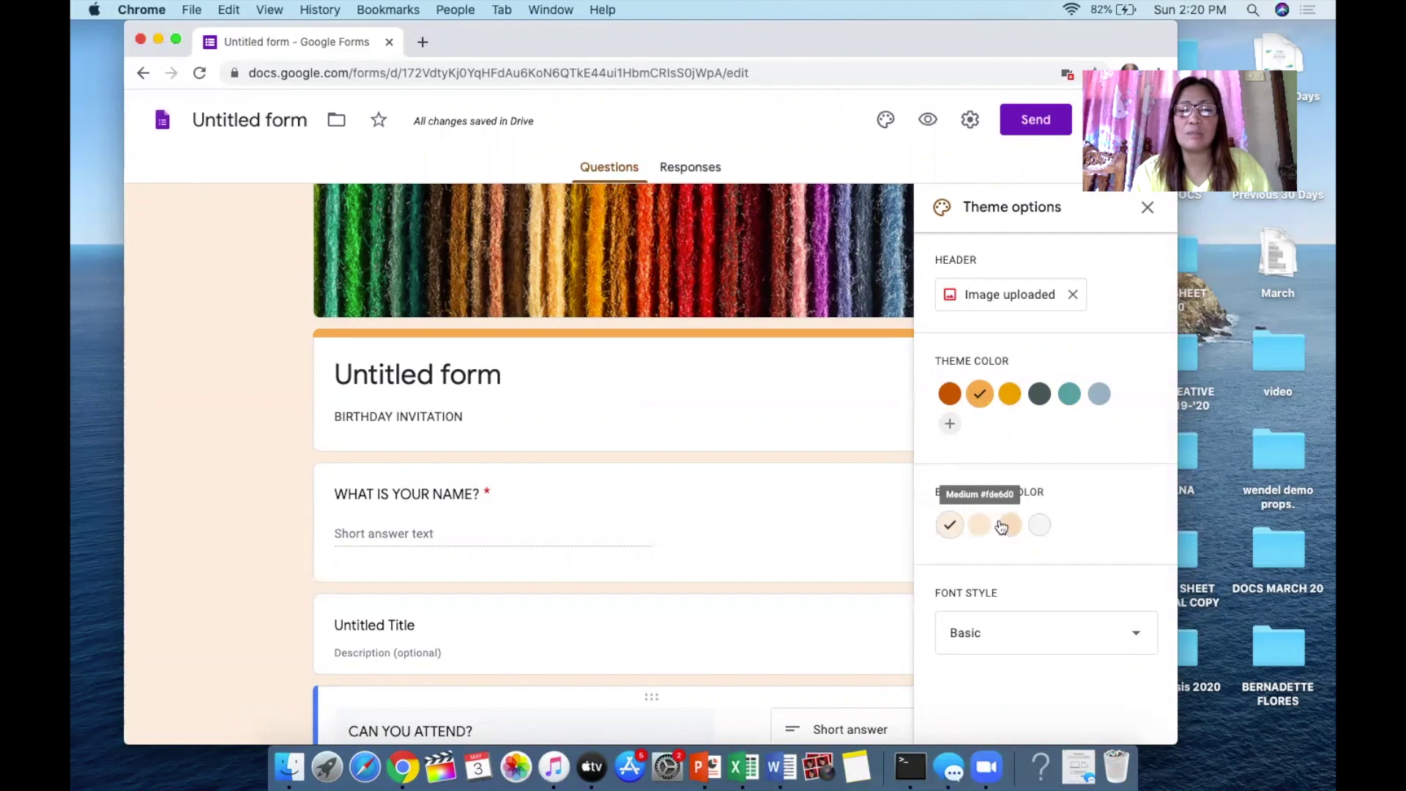
click(981, 527)
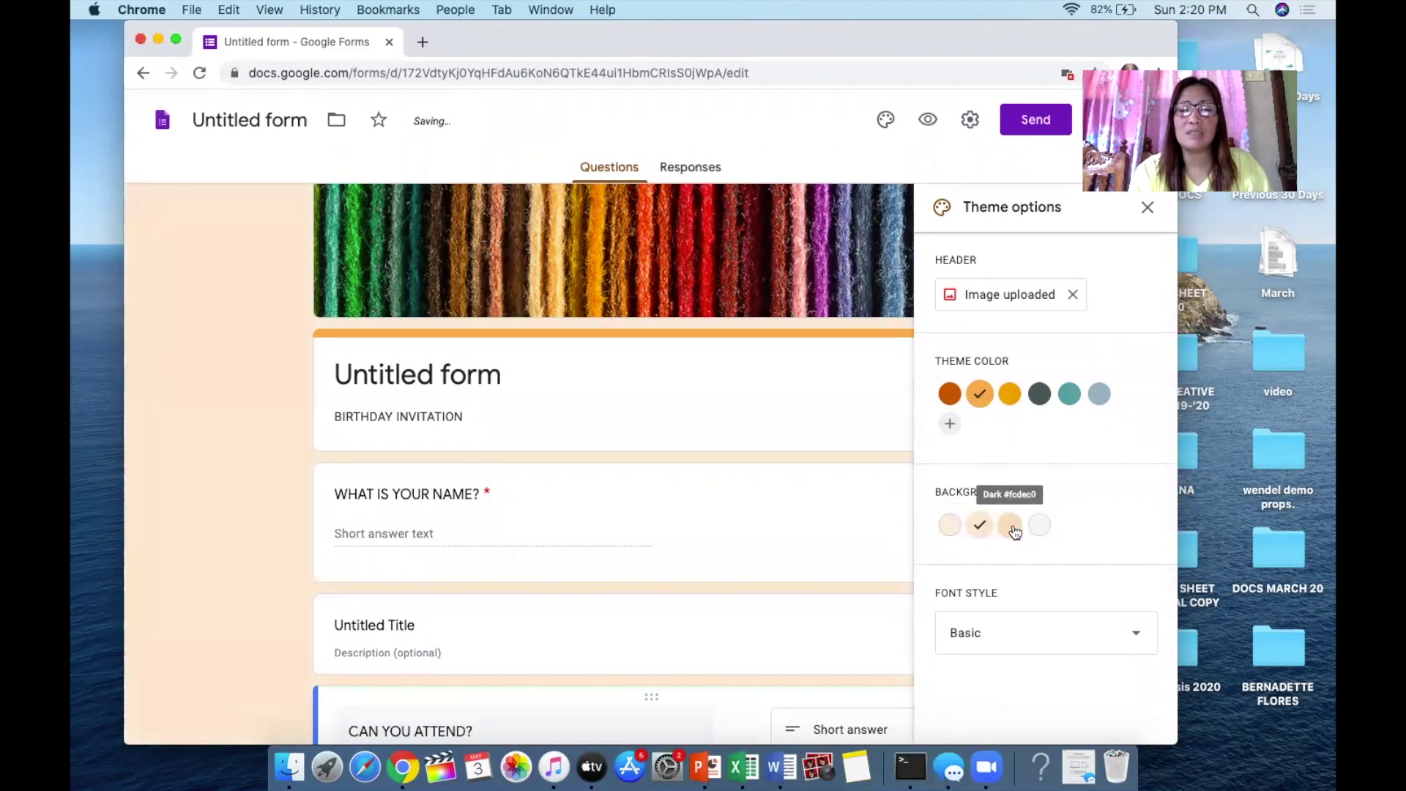
click(1012, 527)
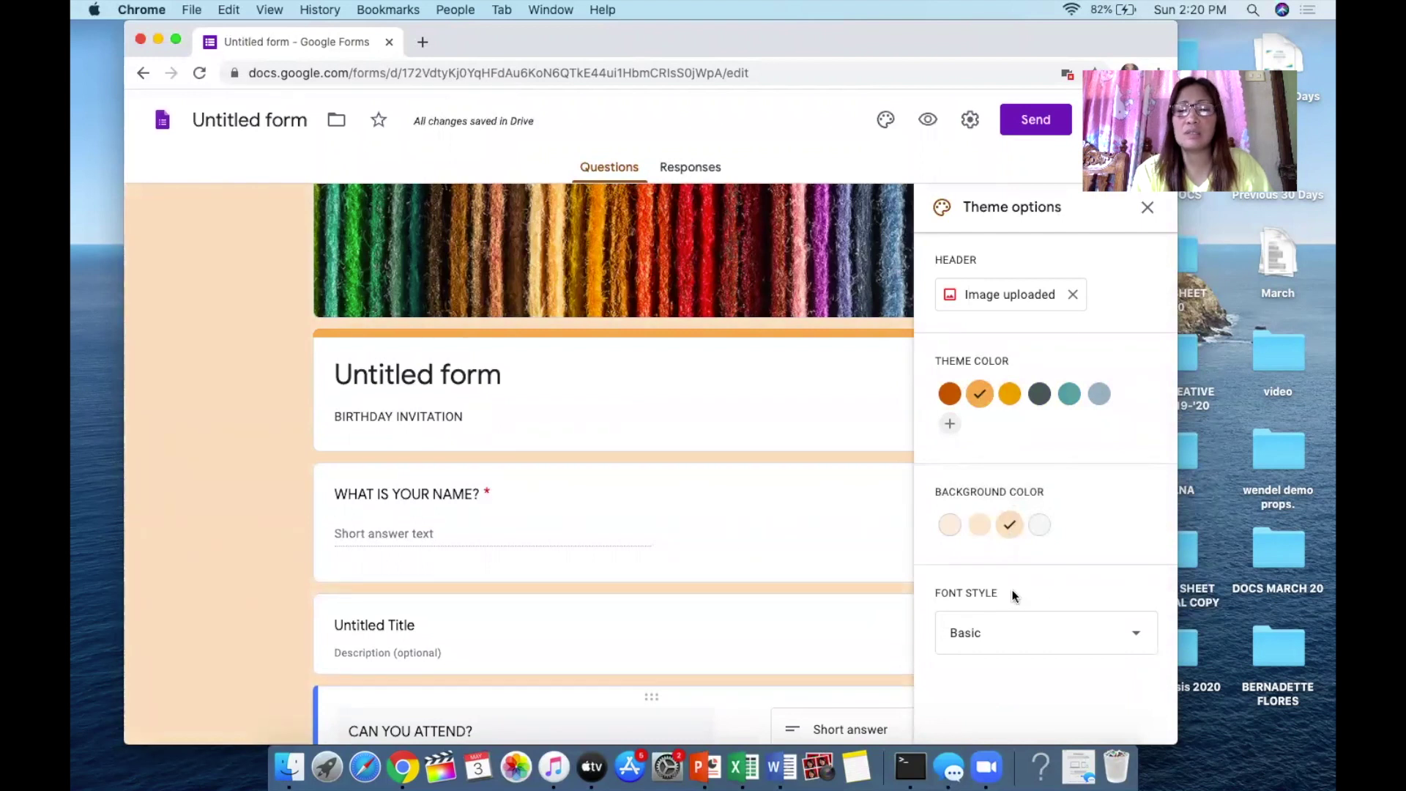
Set the form's font style to Decorative, review the restyled questions and close the theme options
click(1139, 640)
click(1001, 635)
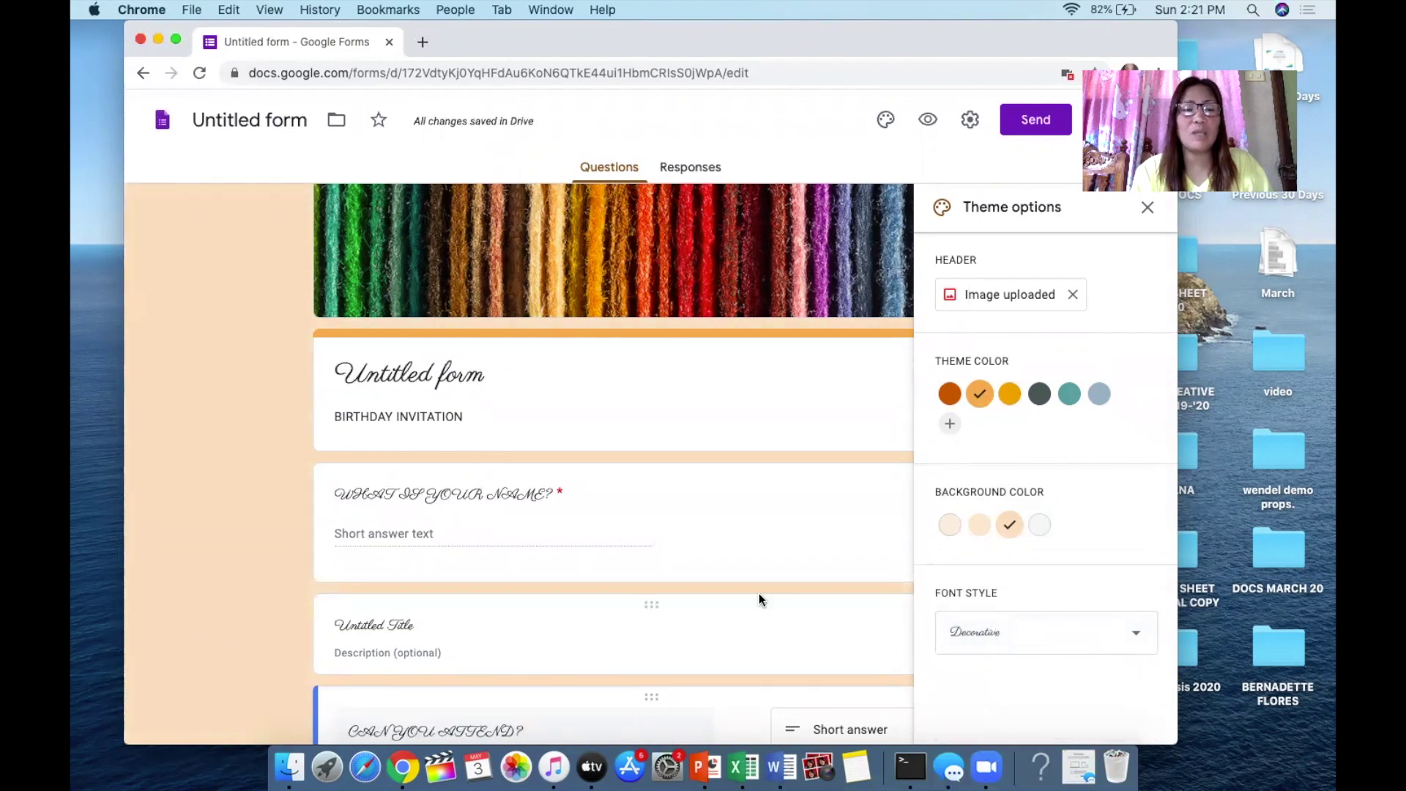
scroll(755, 591, down, 3)
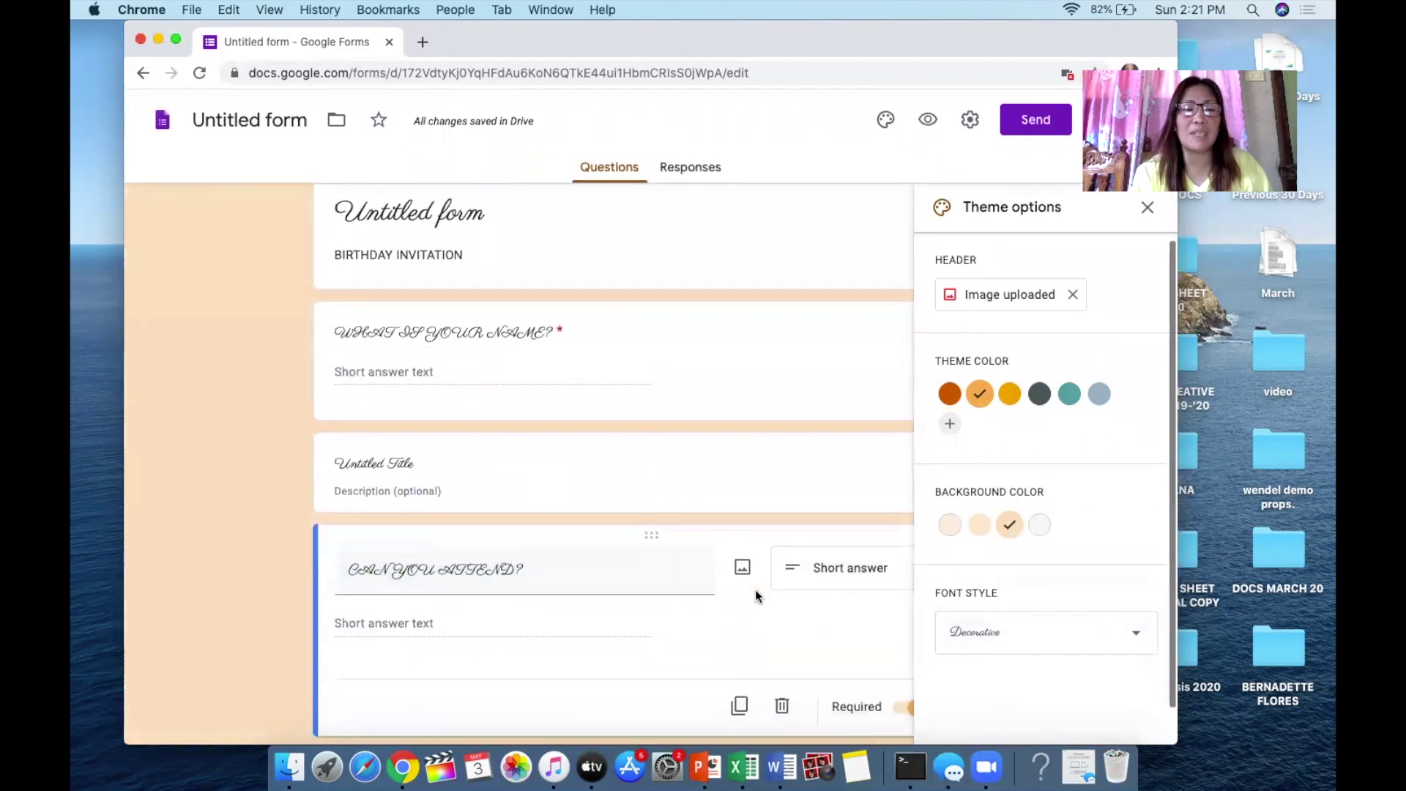
scroll(754, 591, down, 2)
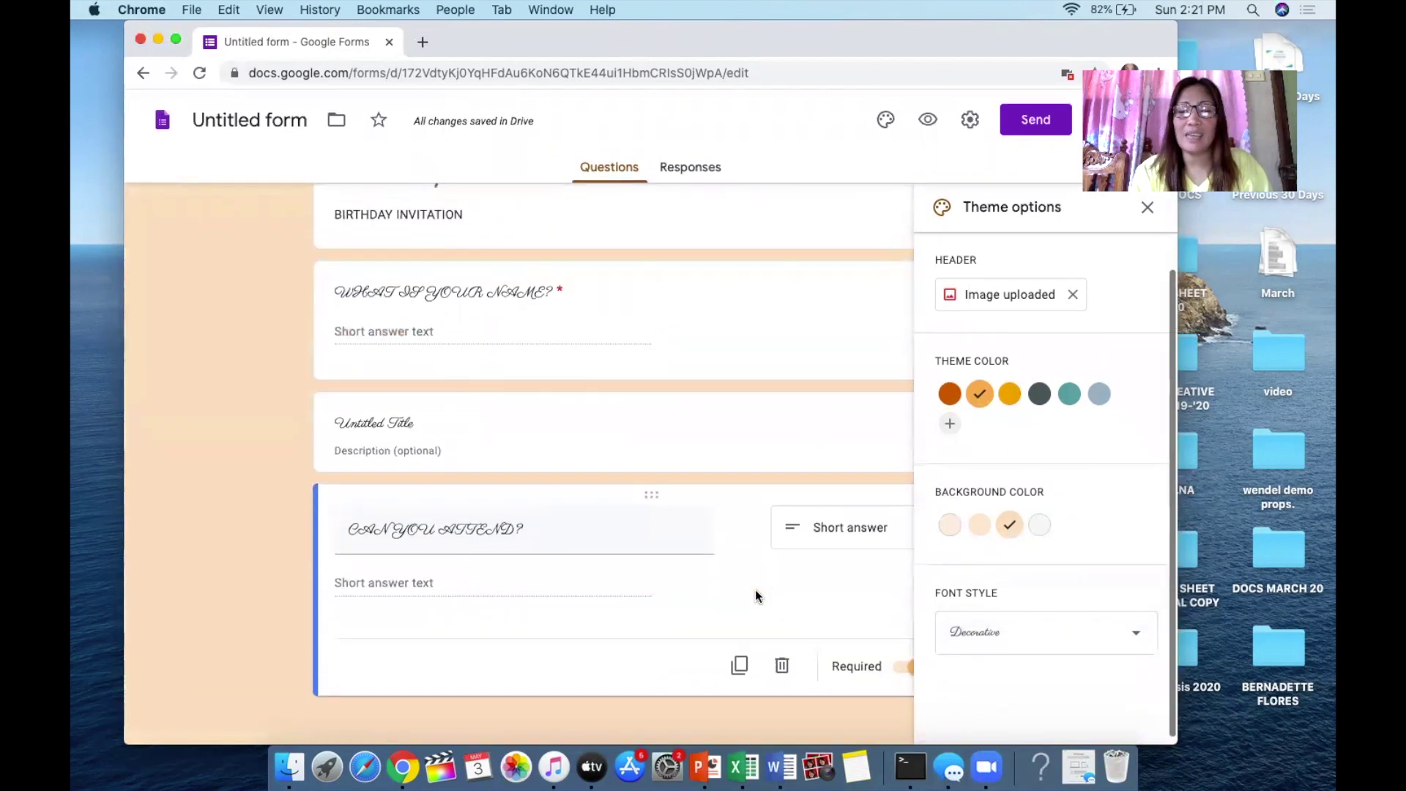
scroll(803, 392, up, 5)
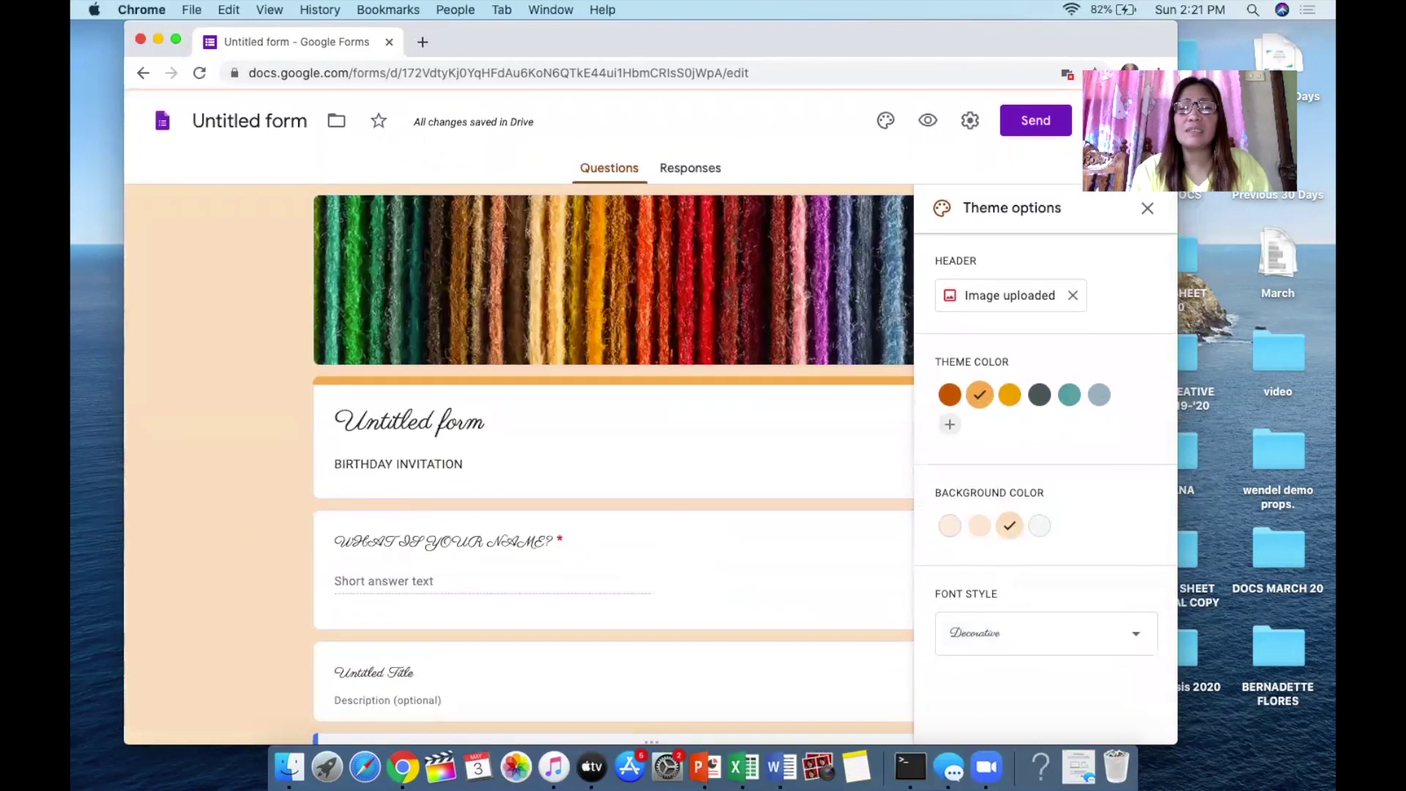
click(1147, 205)
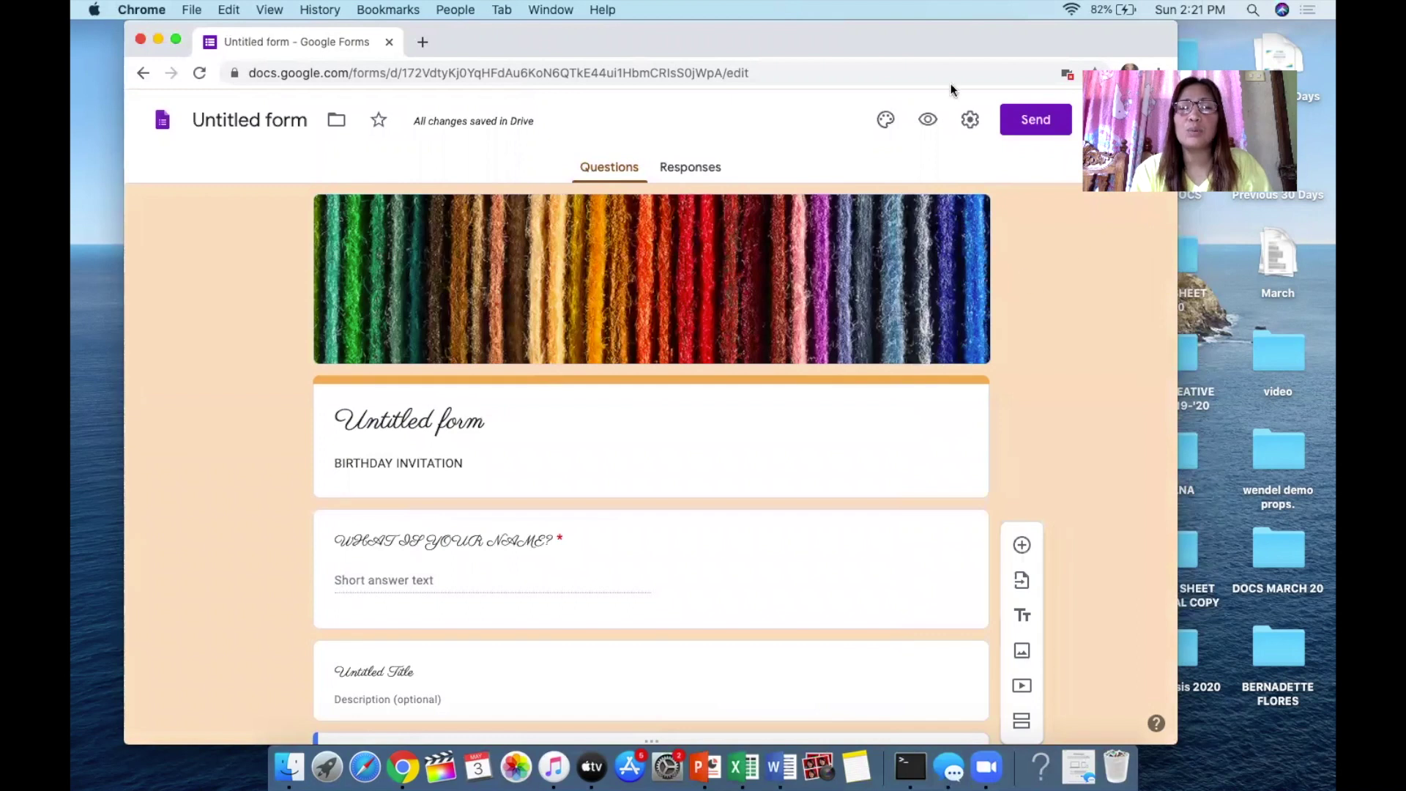
Preview the form as a respondent and examine its header, questions and submit area
click(927, 121)
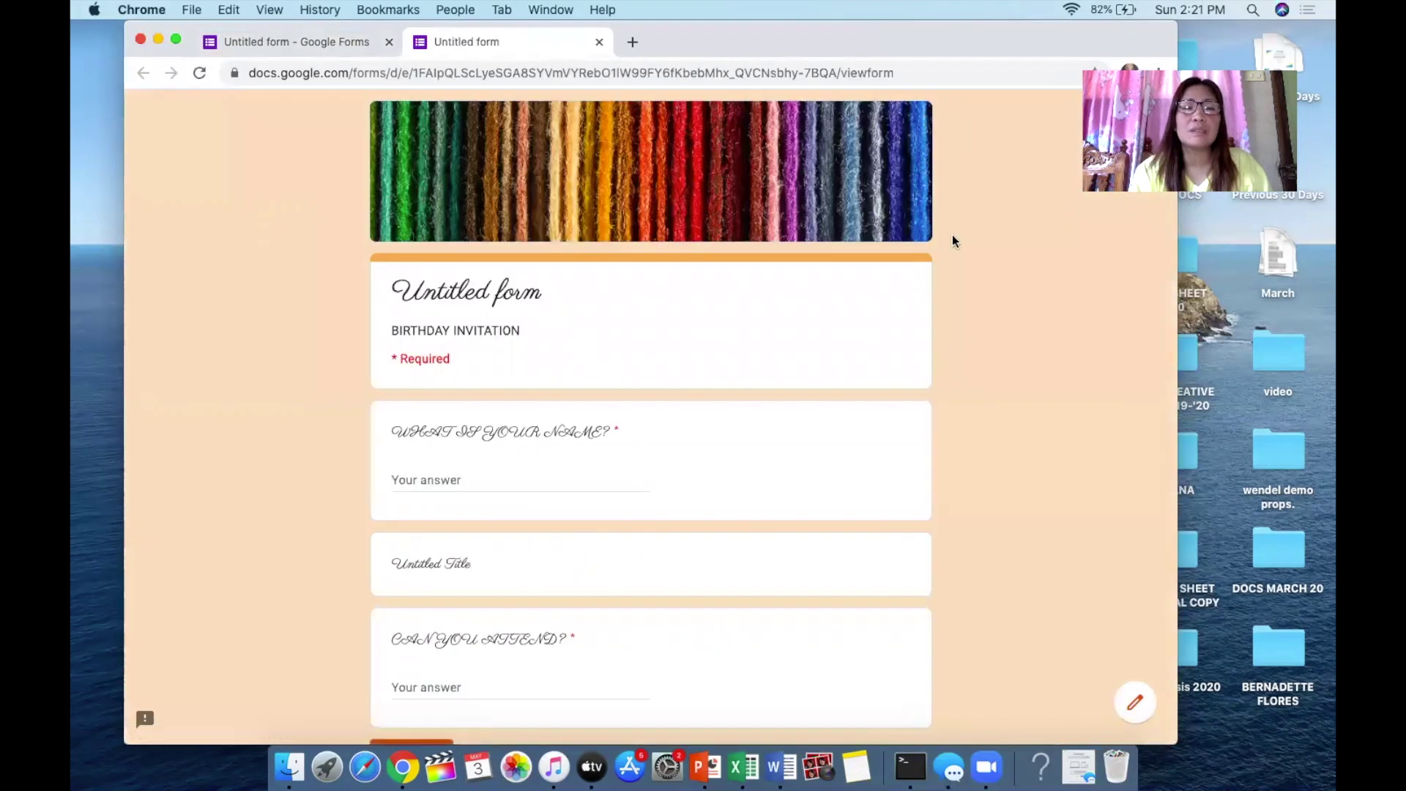
scroll(964, 454, down, 3)
scroll(964, 458, down, 1)
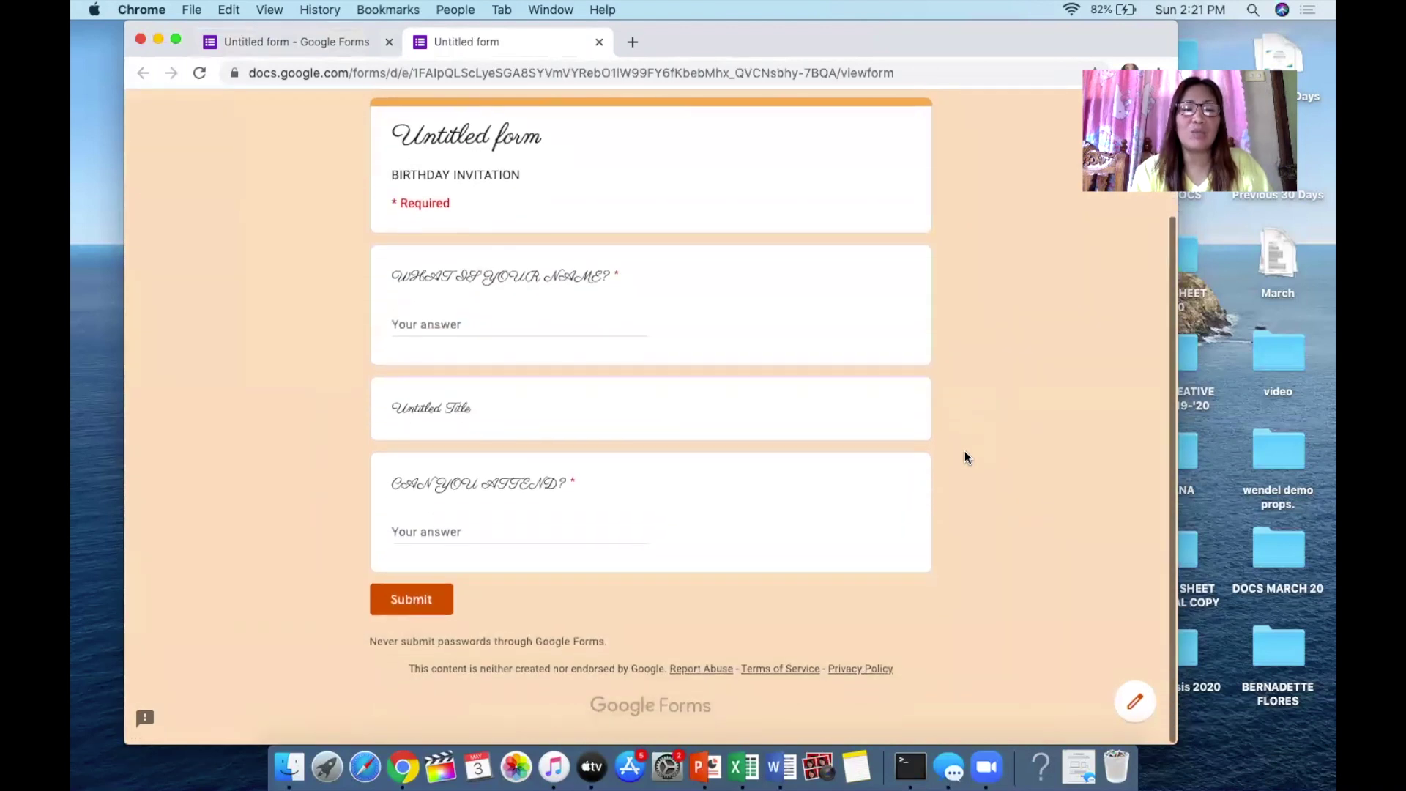
scroll(965, 458, up, 4)
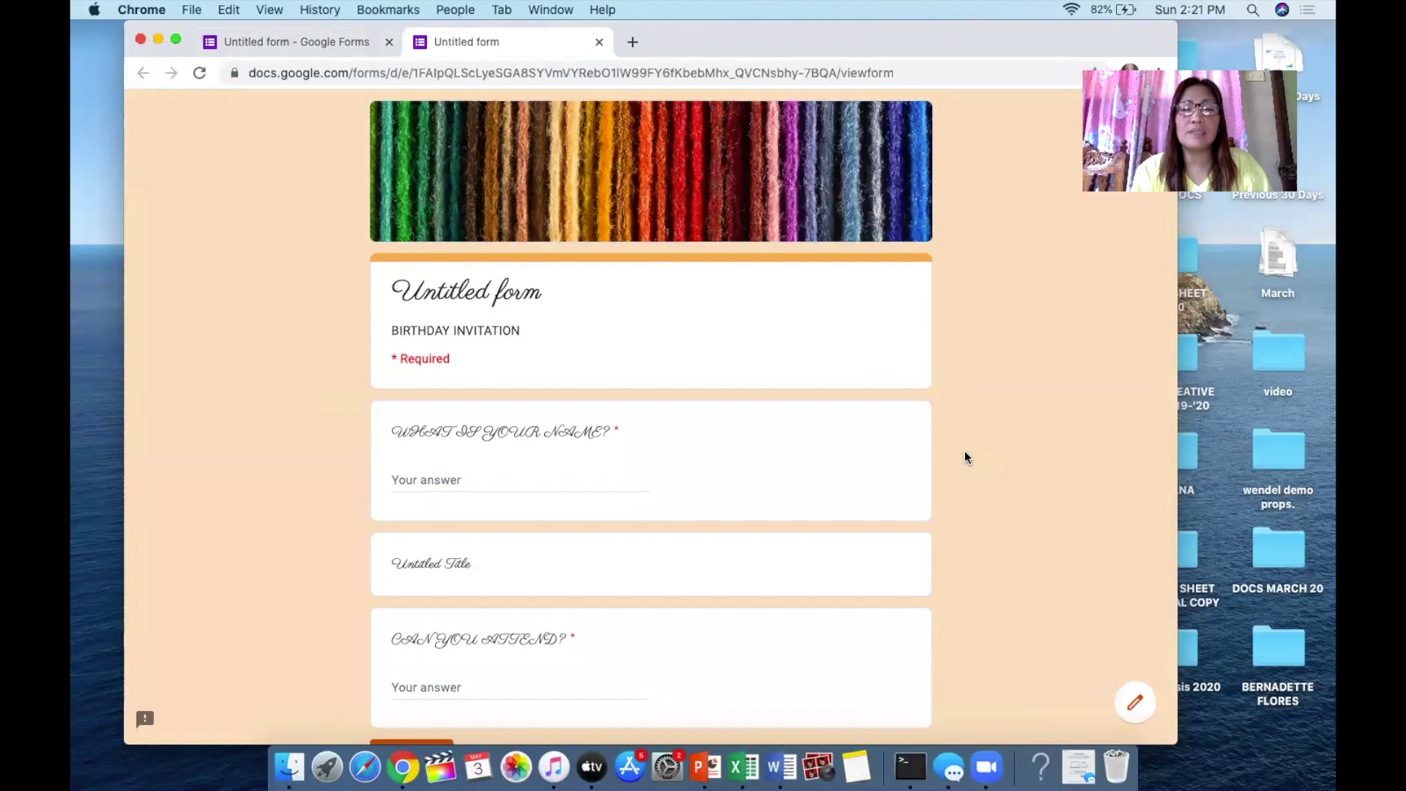
scroll(965, 457, down, 2)
scroll(965, 458, up, 1)
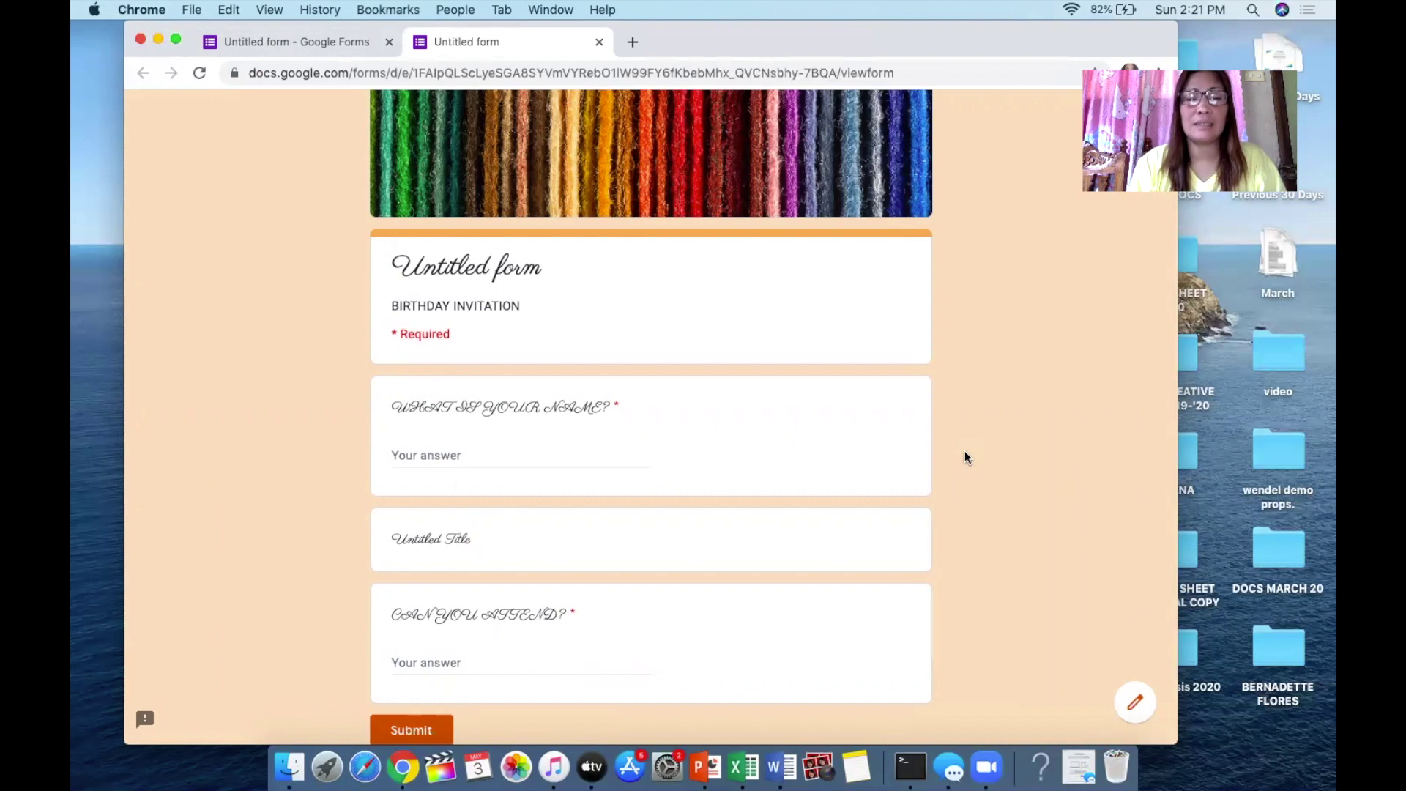
scroll(964, 457, down, 1)
scroll(965, 458, up, 1)
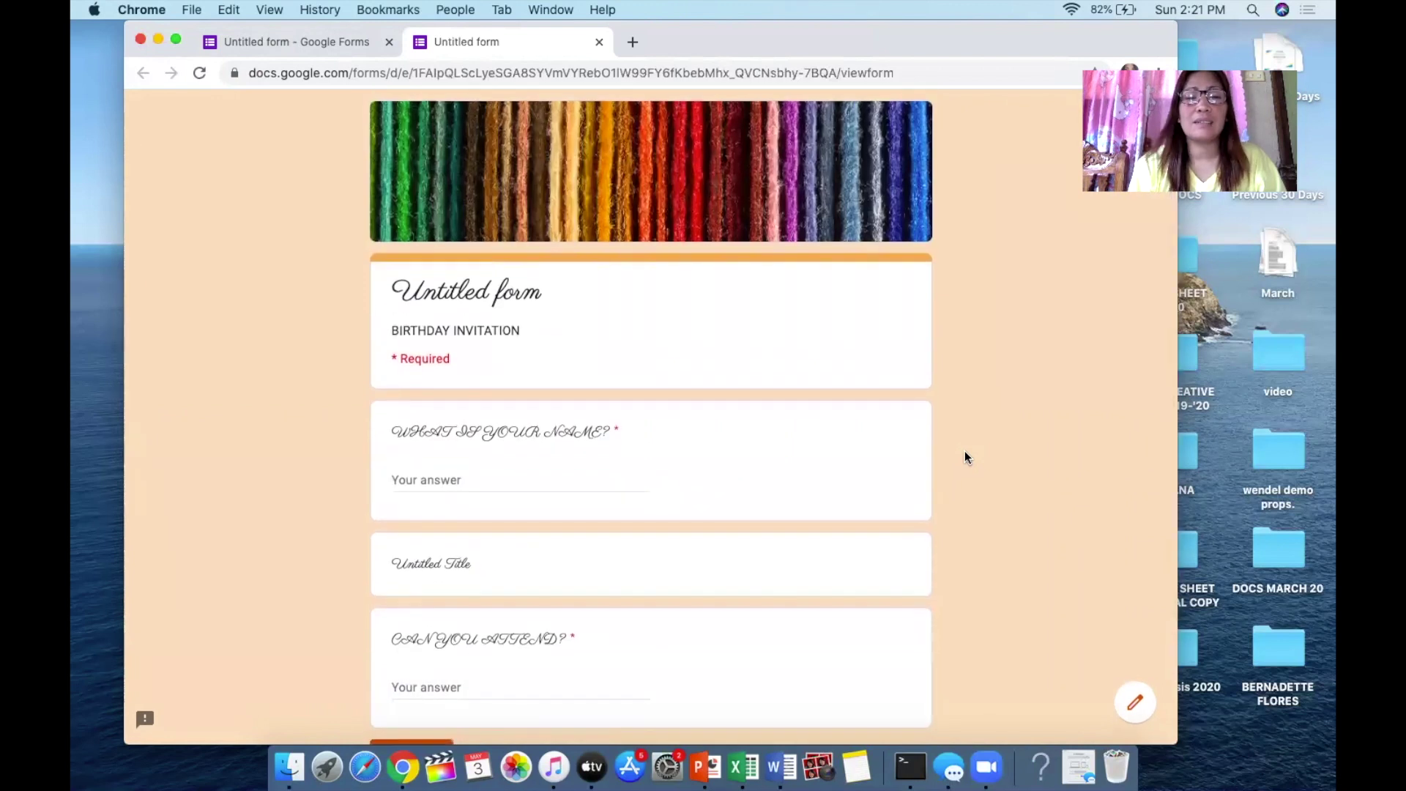